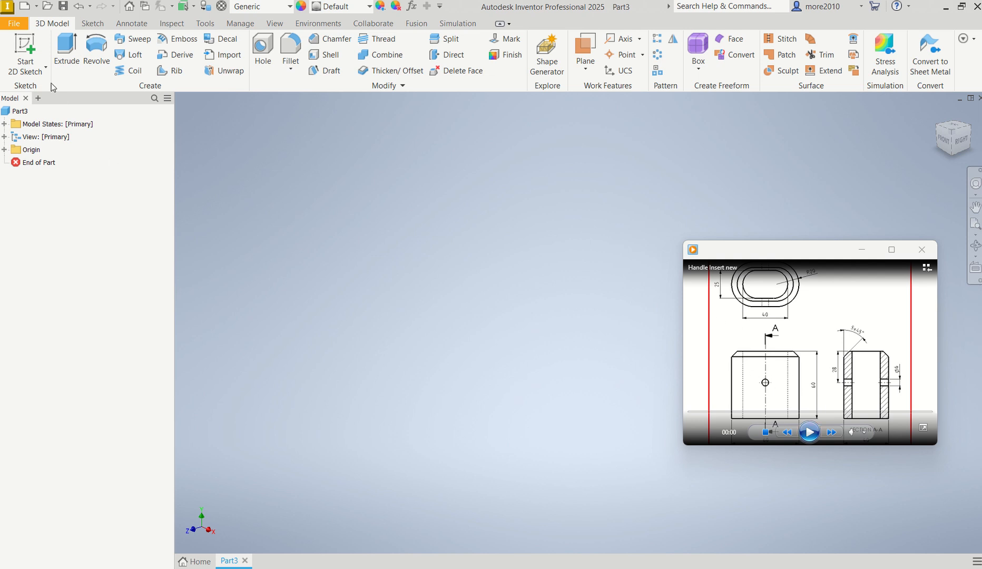
Step: Start a new 2D sketch on the YZ plane
{"action": "left_click", "coordinate": [28, 50]}
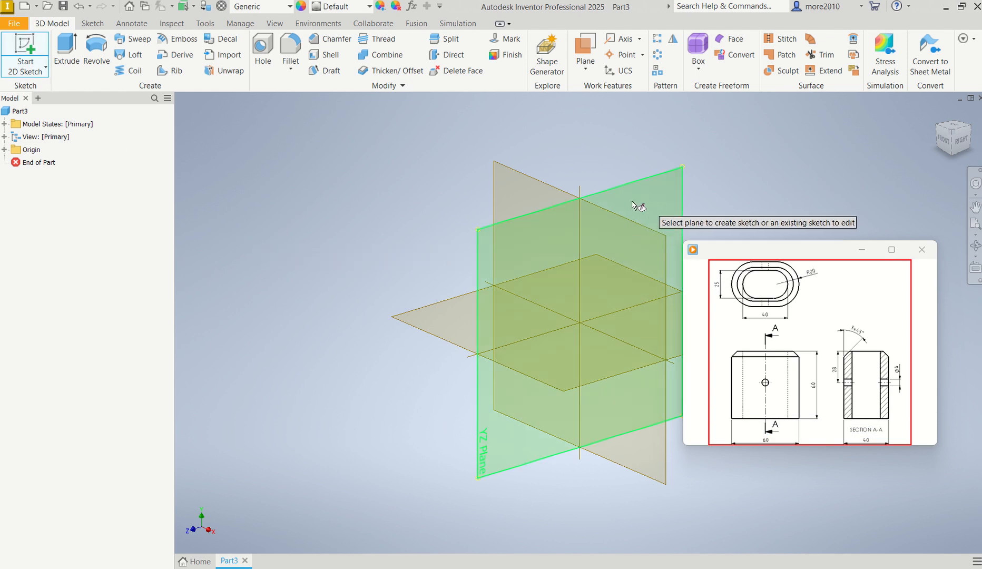
{"action": "left_click", "coordinate": [662, 195]}
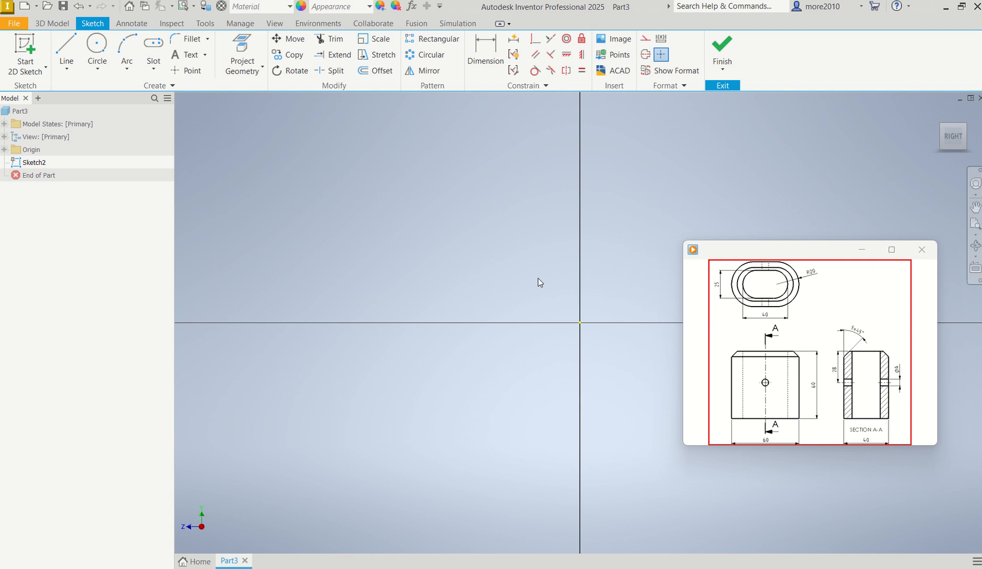
{"action": "middle_click_drag", "start_coordinate": [597, 291], "coordinate": [385, 299]}
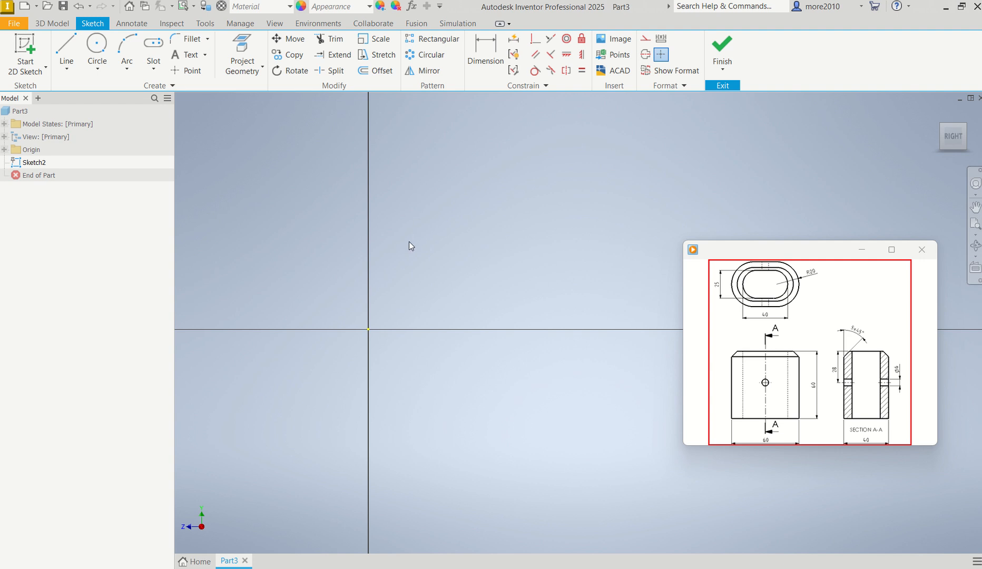
Step: Sketch a horizontal center-to-center slot starting at the origin, about 12 mm between centers with a radius of about 4 mm
{"action": "left_click", "coordinate": [160, 66]}
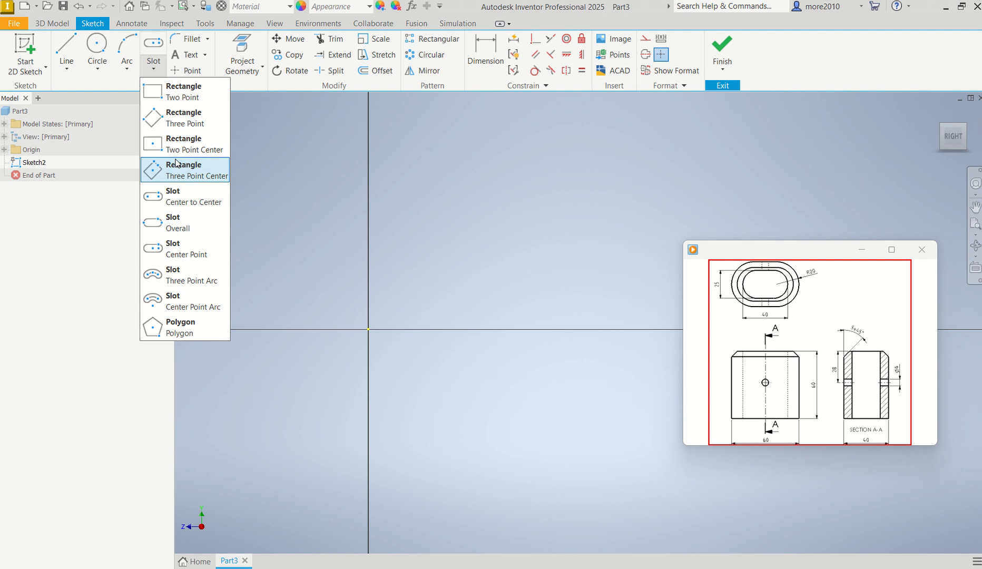
{"action": "left_click", "coordinate": [178, 199]}
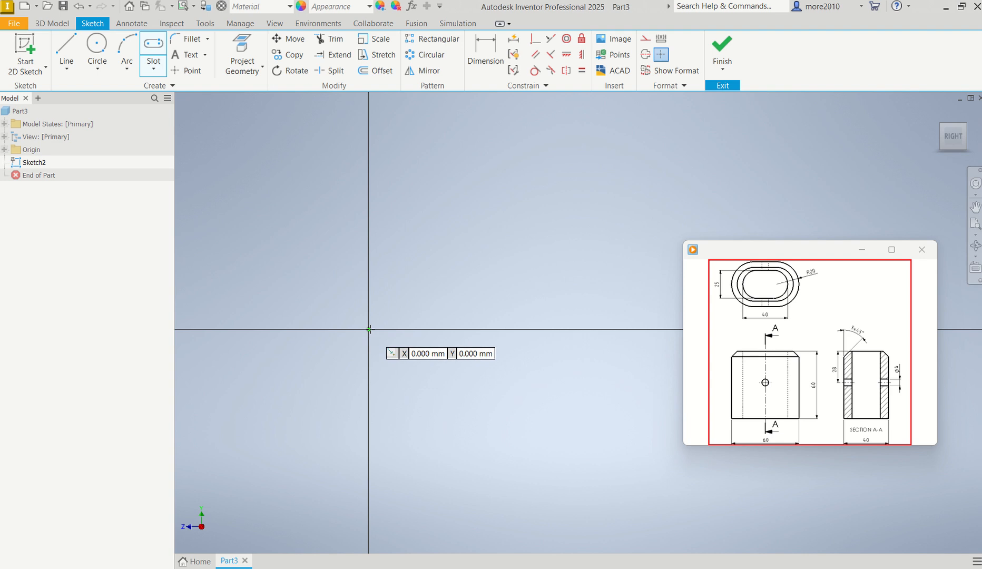
{"action": "left_click", "coordinate": [368, 330]}
{"action": "left_click", "coordinate": [530, 330]}
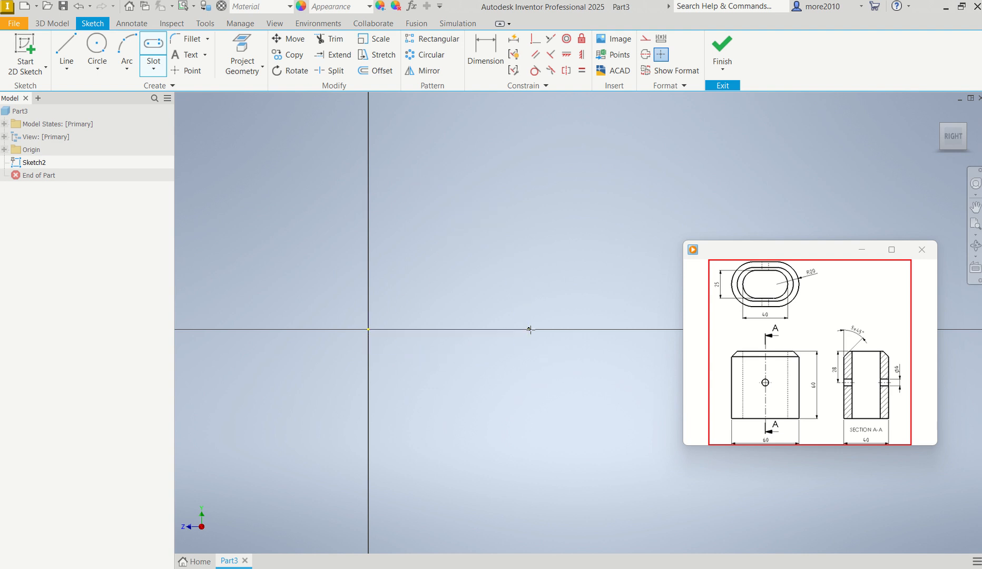
{"action": "left_click", "coordinate": [530, 276]}
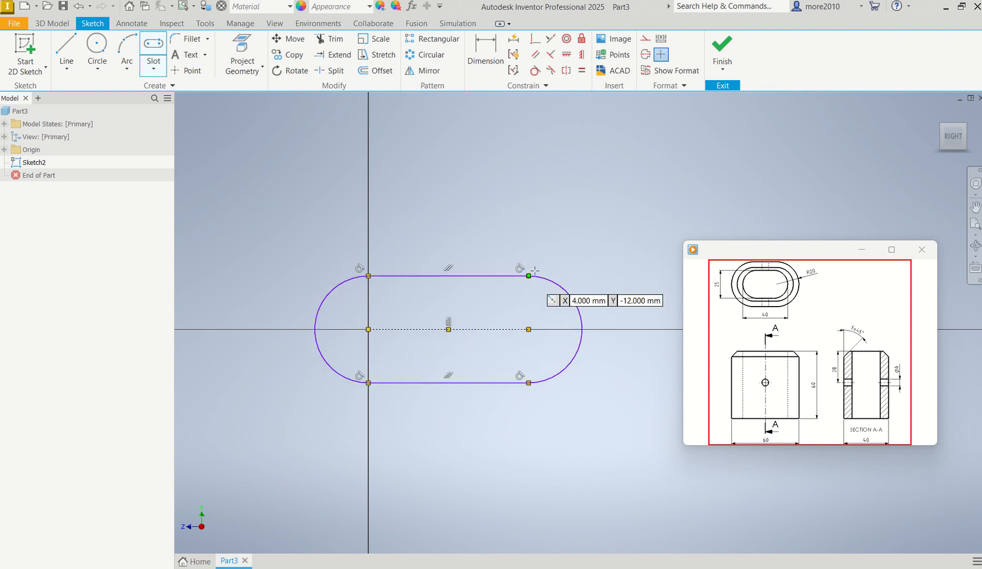
Step: Dimension the slot's end arc with a radius of 12.5 mm
{"action": "left_click", "coordinate": [496, 54]}
{"action": "left_click", "coordinate": [584, 316]}
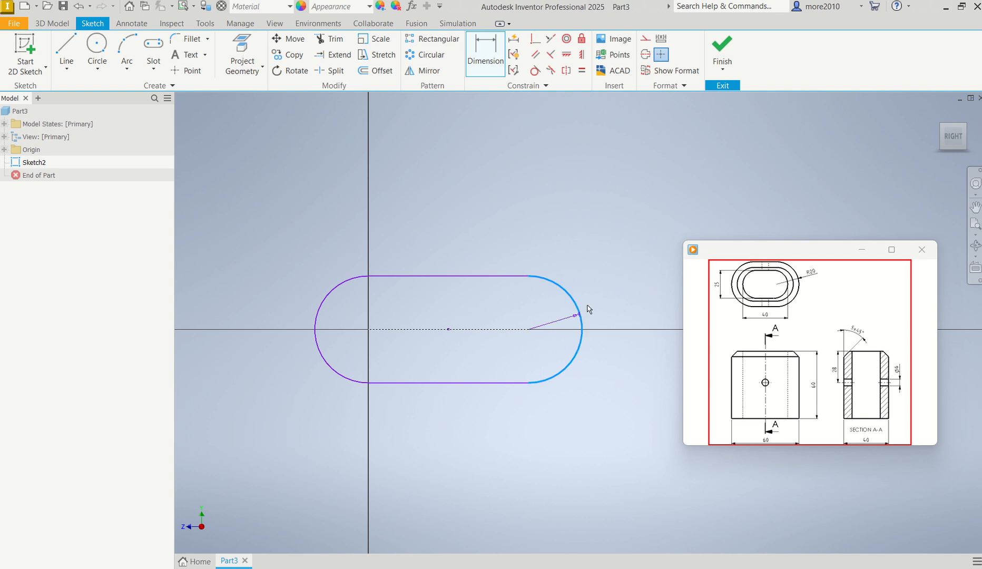
{"action": "left_click", "coordinate": [598, 279]}
{"action": "type", "text": "20"}
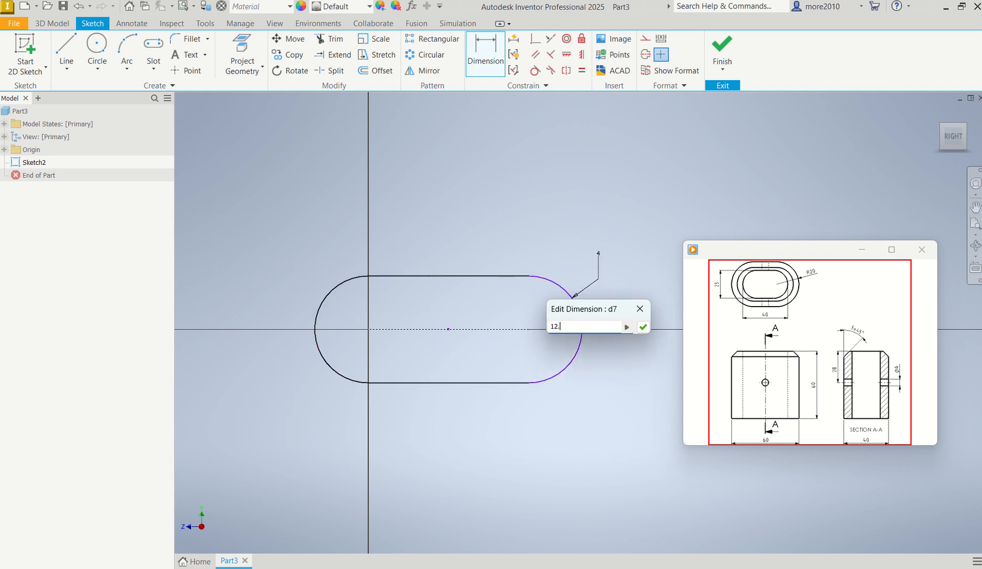
{"action": "key", "text": "Return"}
{"action": "scroll", "coordinate": [598, 279], "scroll_direction": "down", "scroll_amount": 1}
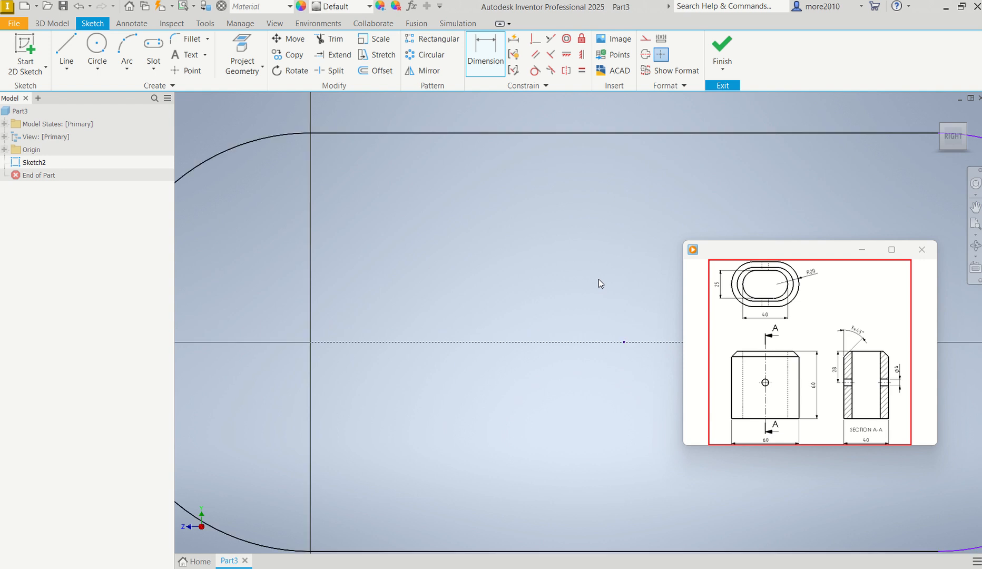
{"action": "scroll", "coordinate": [599, 279], "scroll_direction": "up", "scroll_amount": 5}
{"action": "middle_click_drag", "start_coordinate": [603, 277], "coordinate": [462, 255]}
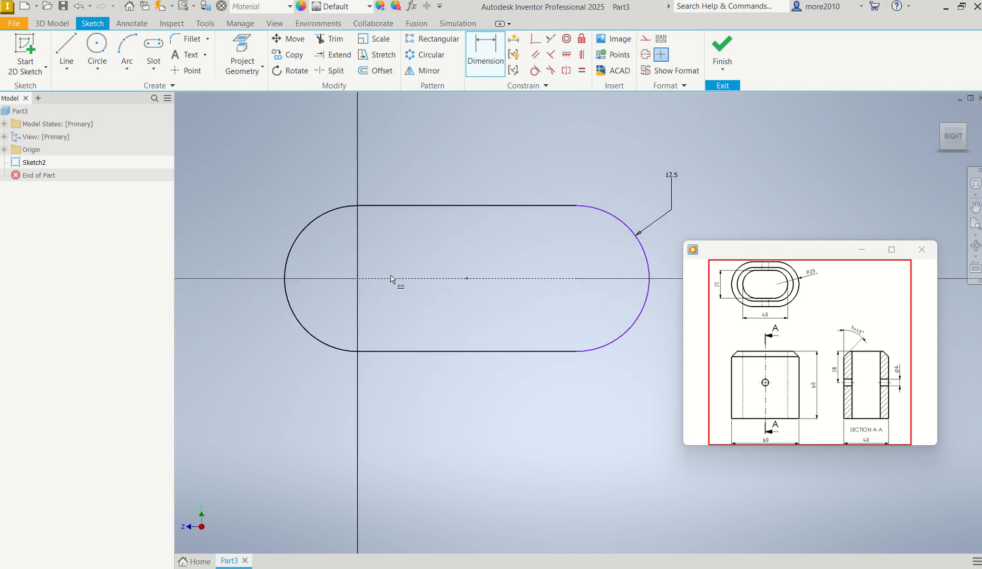
Step: Dimension the slot's overall length between the outer ends of its arcs as 40 mm
{"action": "left_click", "coordinate": [649, 279]}
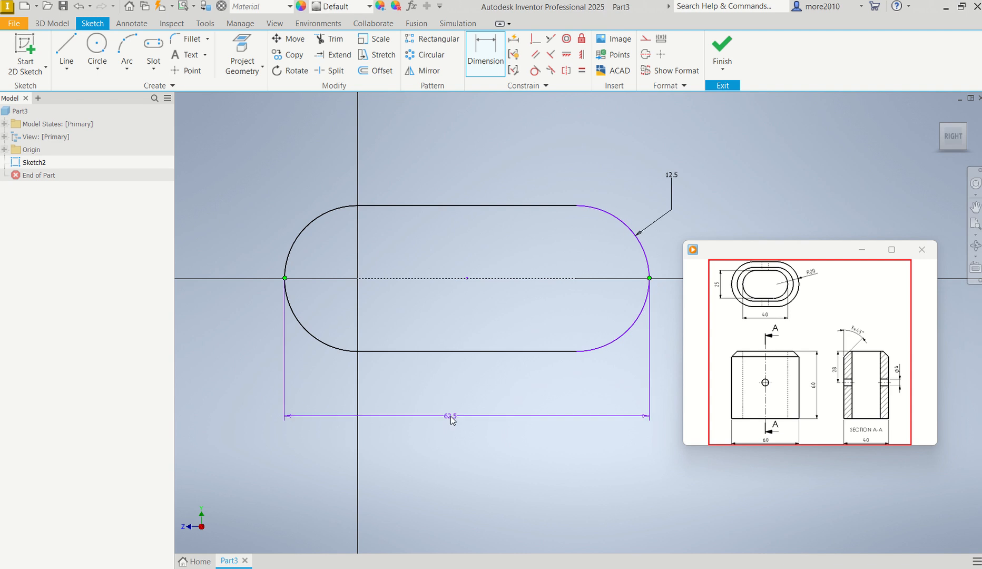
{"action": "left_click", "coordinate": [450, 415]}
{"action": "type", "text": "40"}
{"action": "key", "text": "Return"}
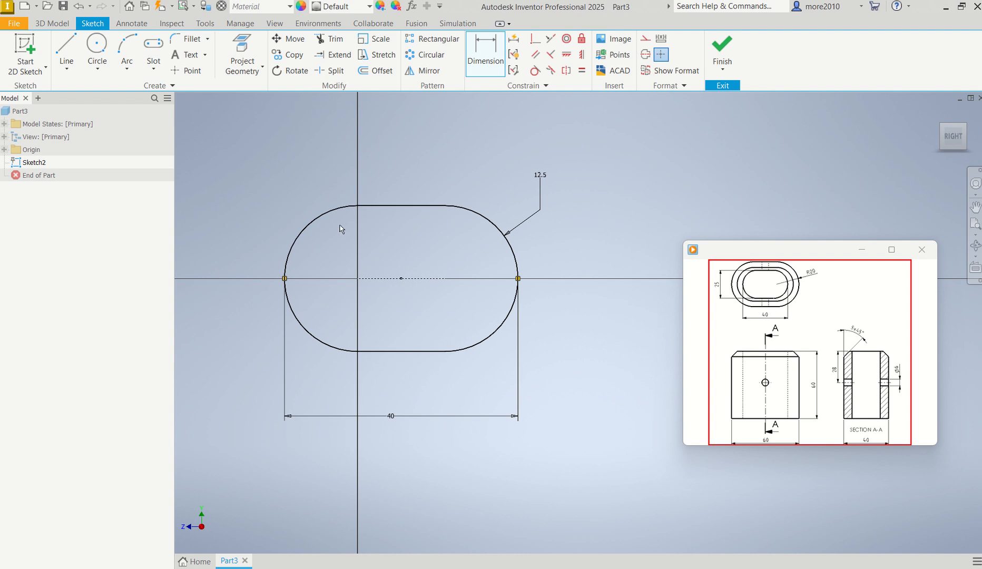
Step: Sketch a larger horizontal center-to-center slot around the first one, with its centers on the horizontal axis
{"action": "left_click", "coordinate": [154, 48]}
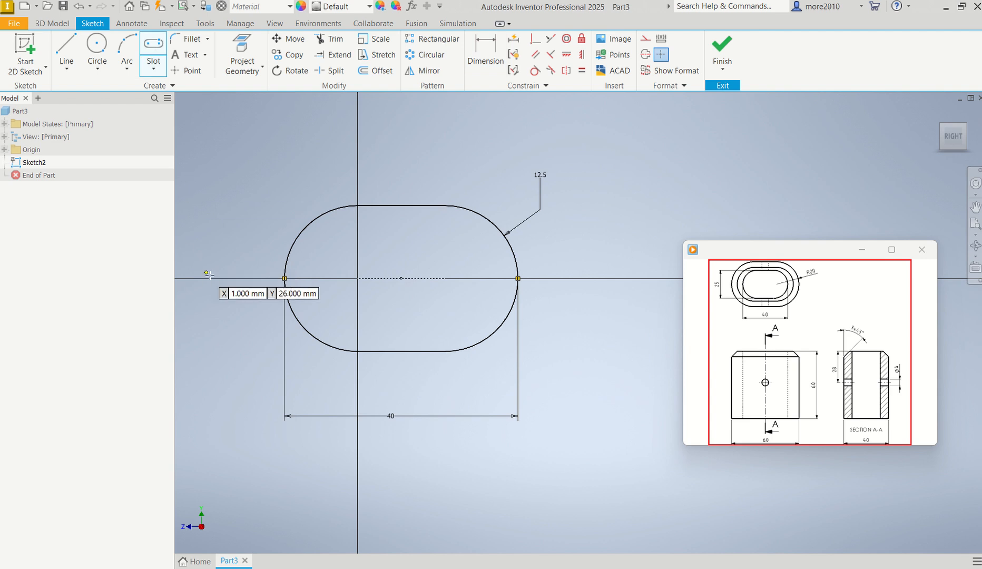
{"action": "left_click", "coordinate": [252, 277]}
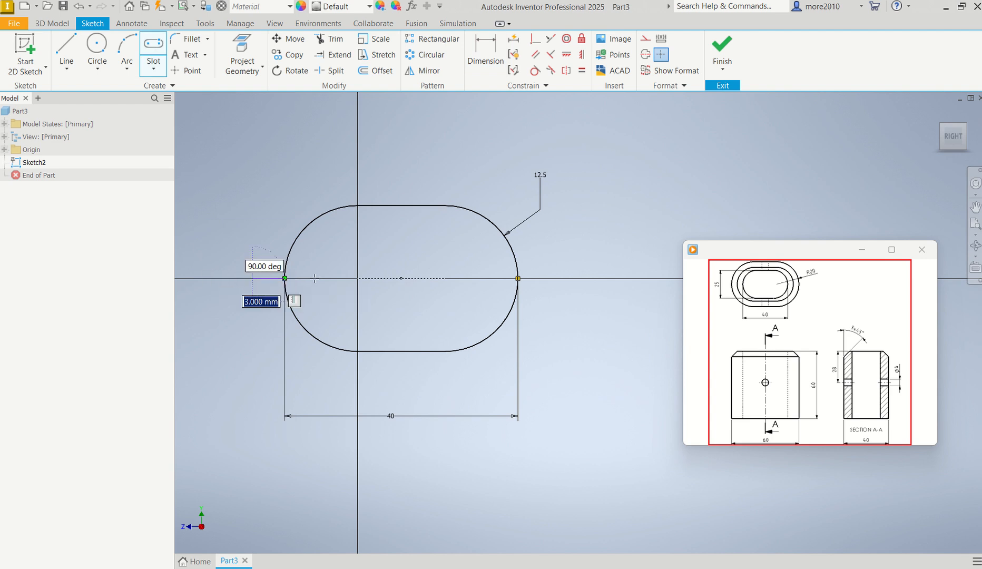
{"action": "left_click", "coordinate": [544, 279]}
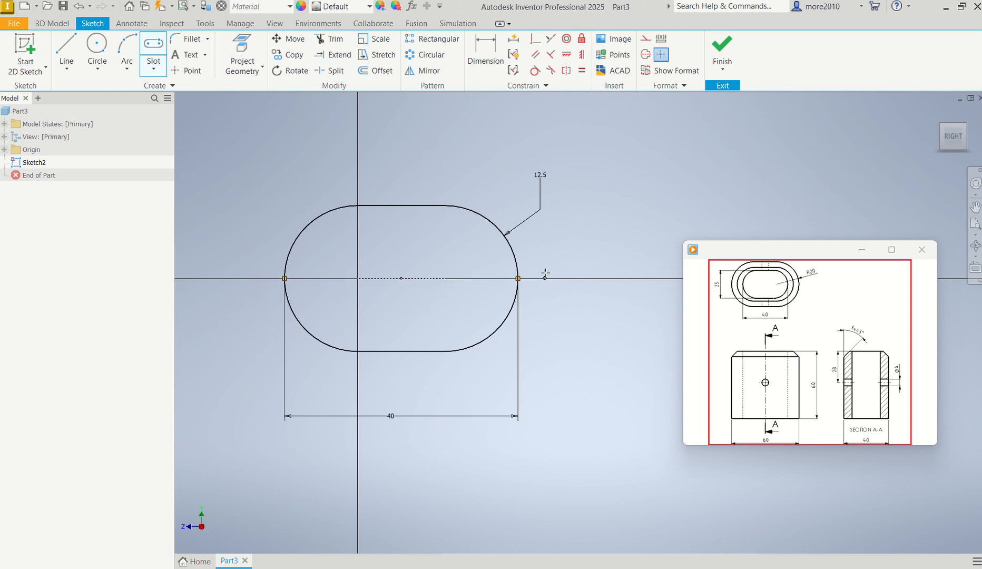
{"action": "left_click", "coordinate": [469, 185]}
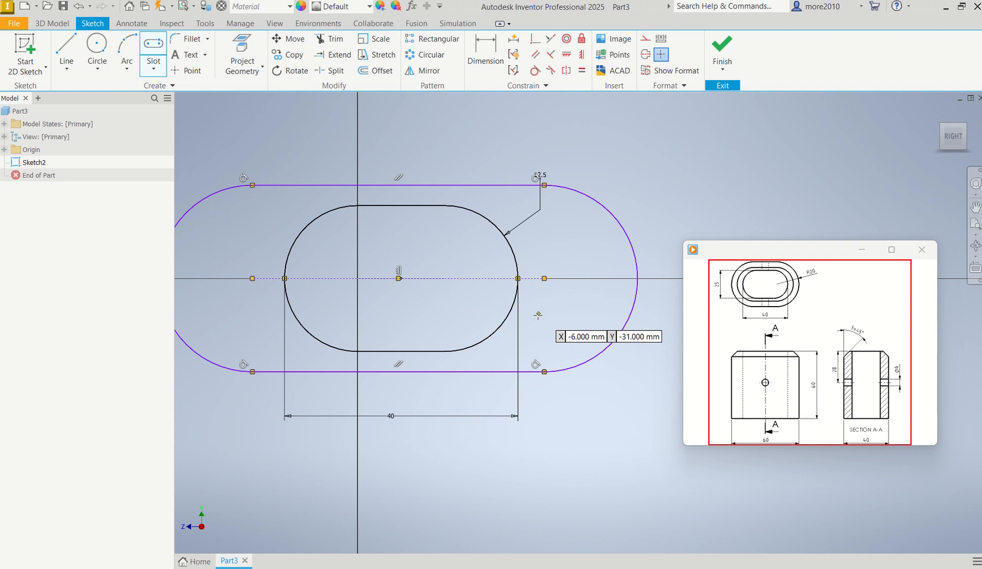
{"action": "key", "text": "Escape"}
Step: Delete both center-to-center slots together with their dimensions
{"action": "scroll", "coordinate": [520, 264], "scroll_direction": "up", "scroll_amount": 2}
{"action": "scroll", "coordinate": [521, 264], "scroll_direction": "down", "scroll_amount": 3}
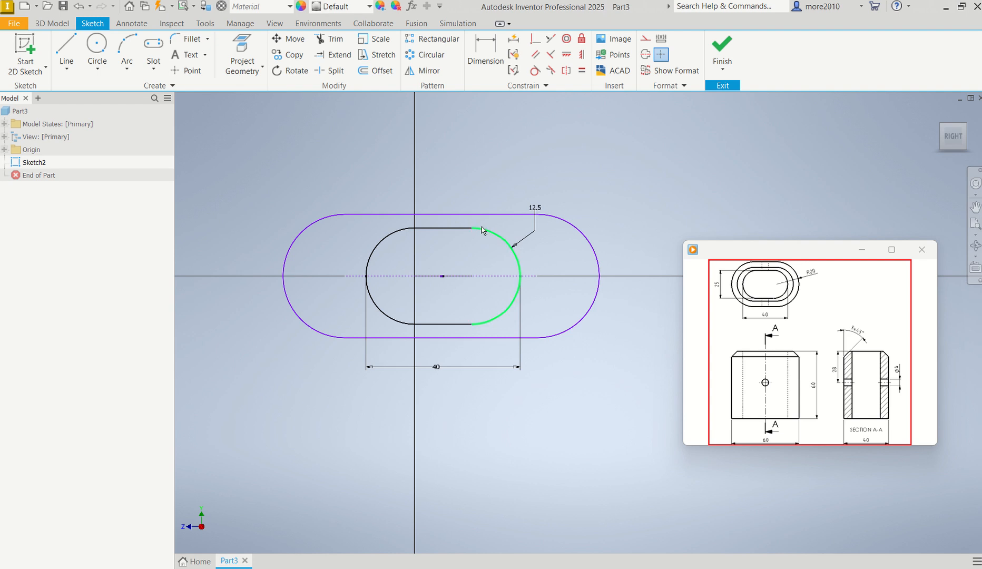
{"action": "left_click_drag", "start_coordinate": [246, 176], "coordinate": [628, 409]}
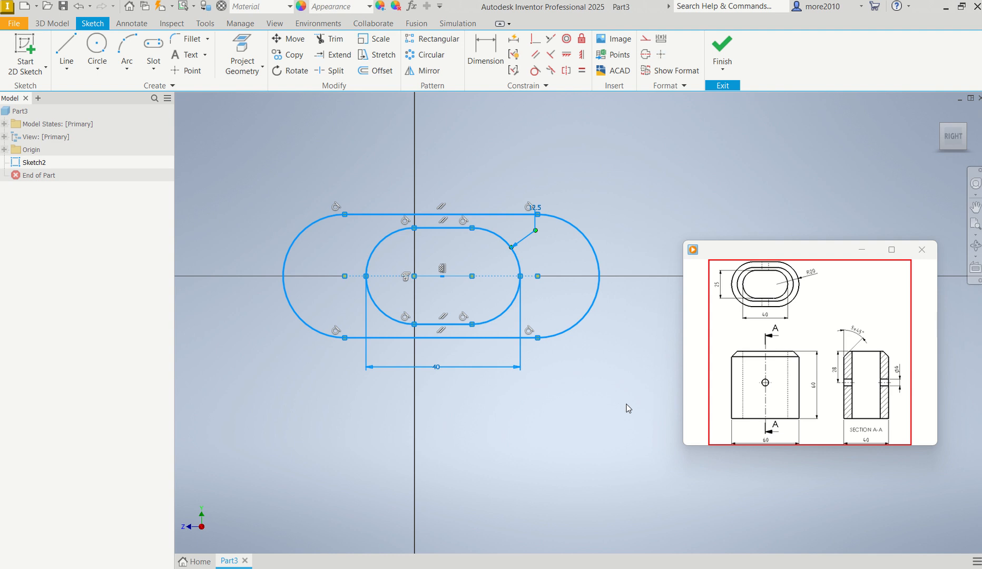
{"action": "key", "text": "Delete"}
Step: Sketch a horizontal overall slot from the origin along the horizontal axis, about 20 mm wide
{"action": "left_click", "coordinate": [160, 69]}
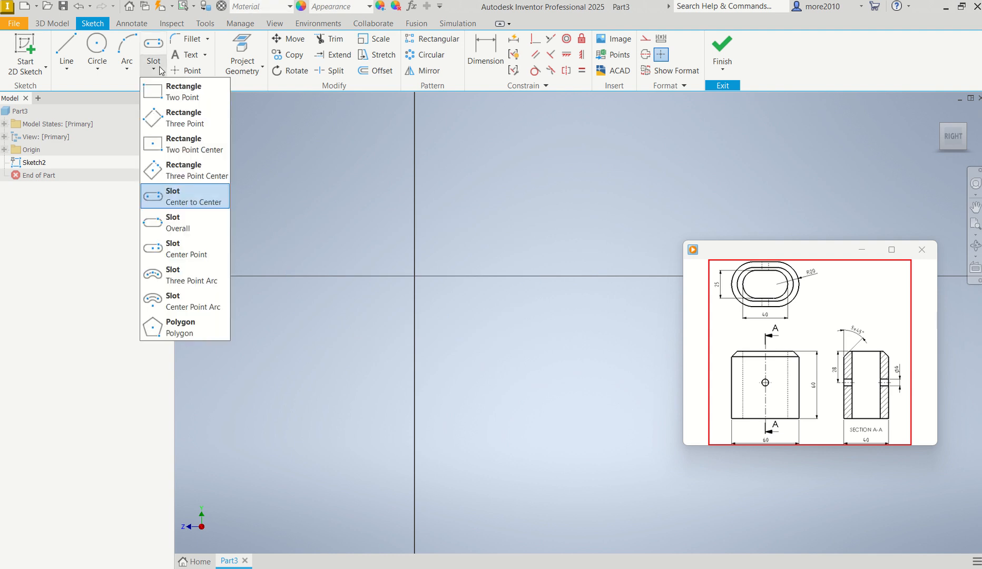
{"action": "left_click", "coordinate": [184, 222]}
{"action": "left_click", "coordinate": [415, 275]}
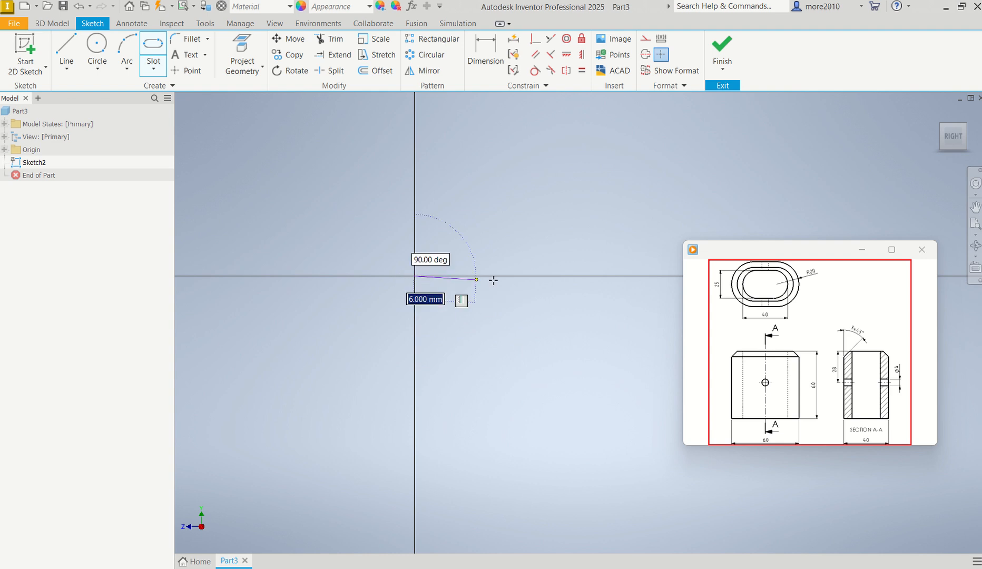
{"action": "left_click", "coordinate": [569, 274]}
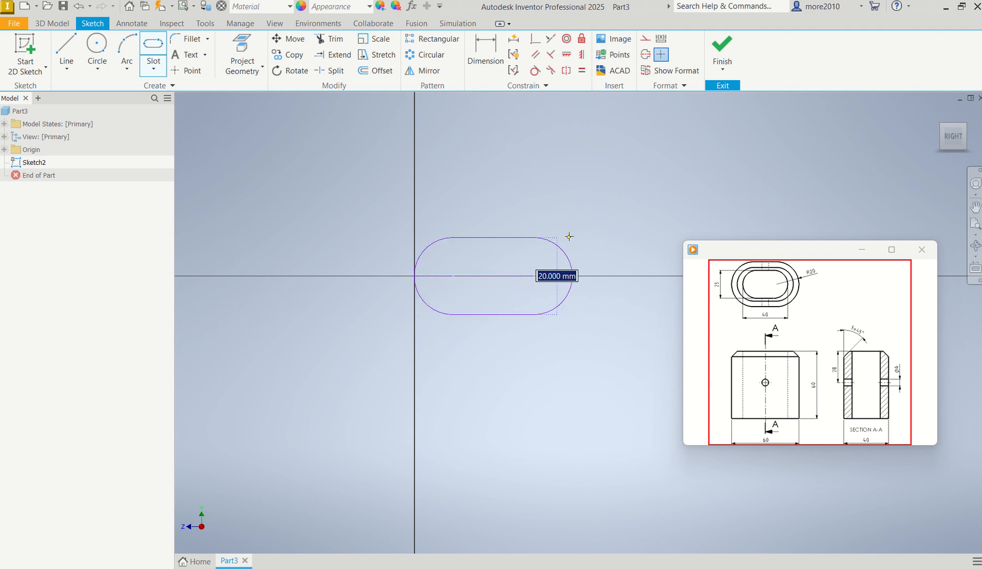
{"action": "left_click", "coordinate": [557, 237]}
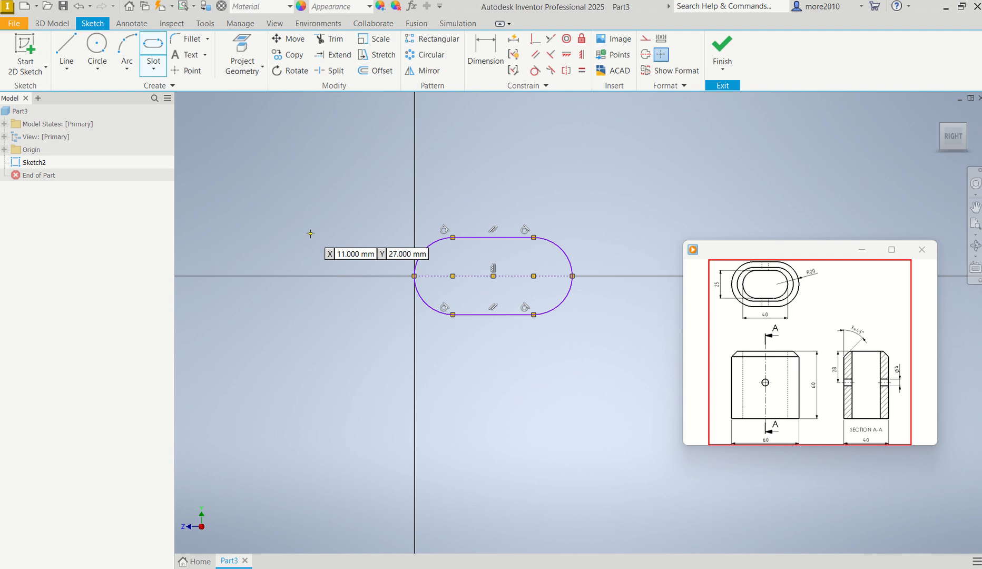
{"action": "key", "text": "Escape"}
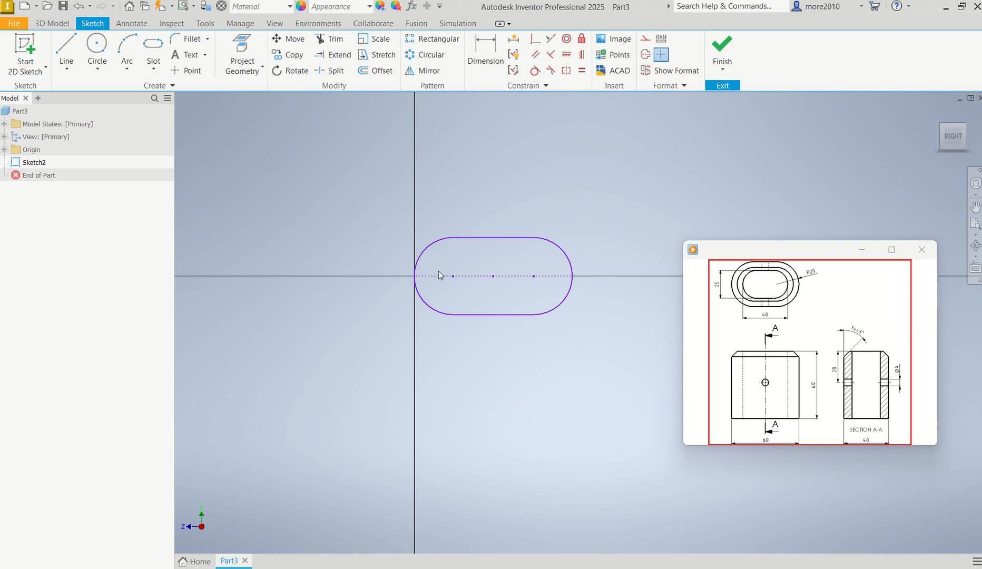
Step: Sketch a second, larger overall slot around the first one, with both ends on the horizontal axis
{"action": "left_click", "coordinate": [158, 52]}
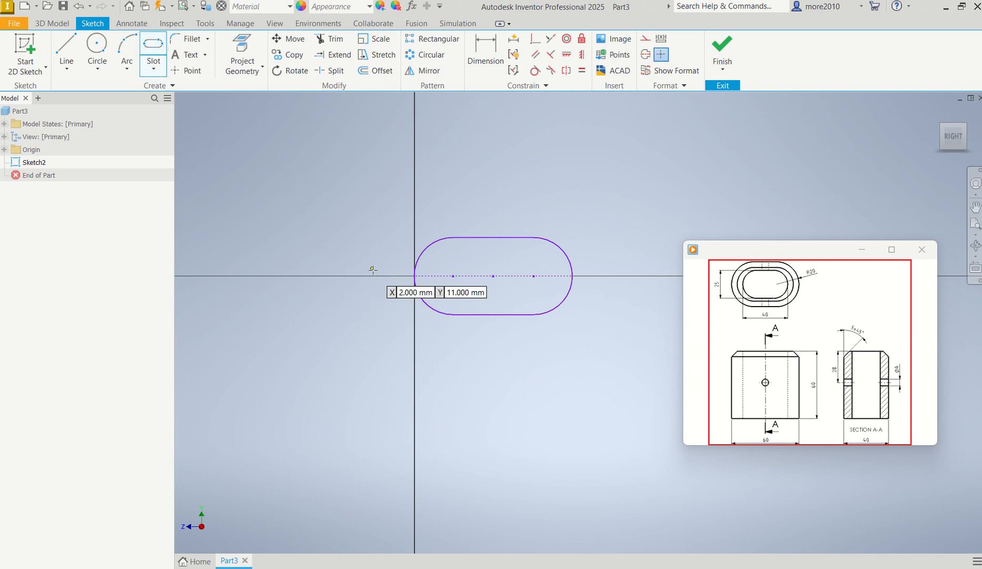
{"action": "left_click", "coordinate": [394, 275]}
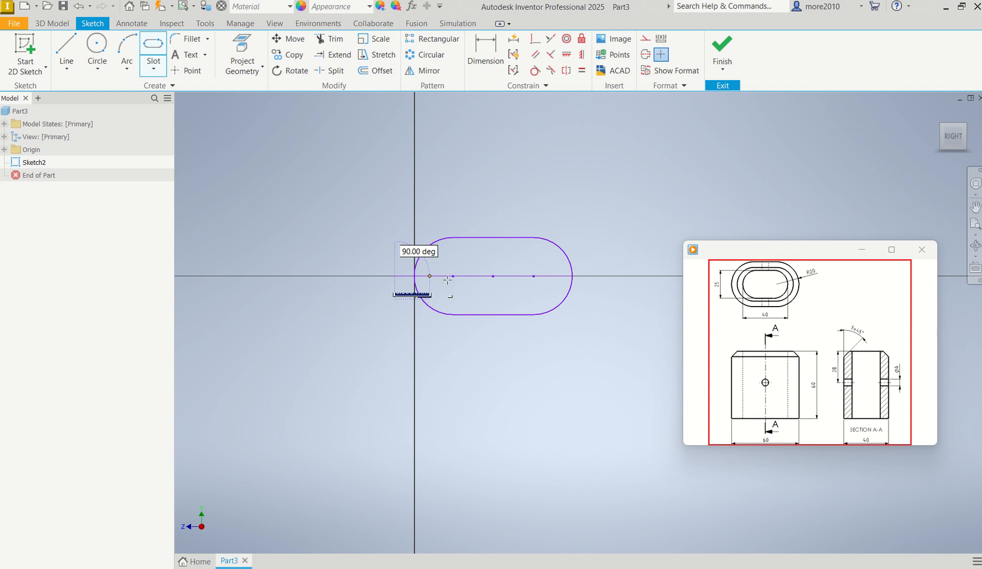
{"action": "left_click", "coordinate": [592, 275]}
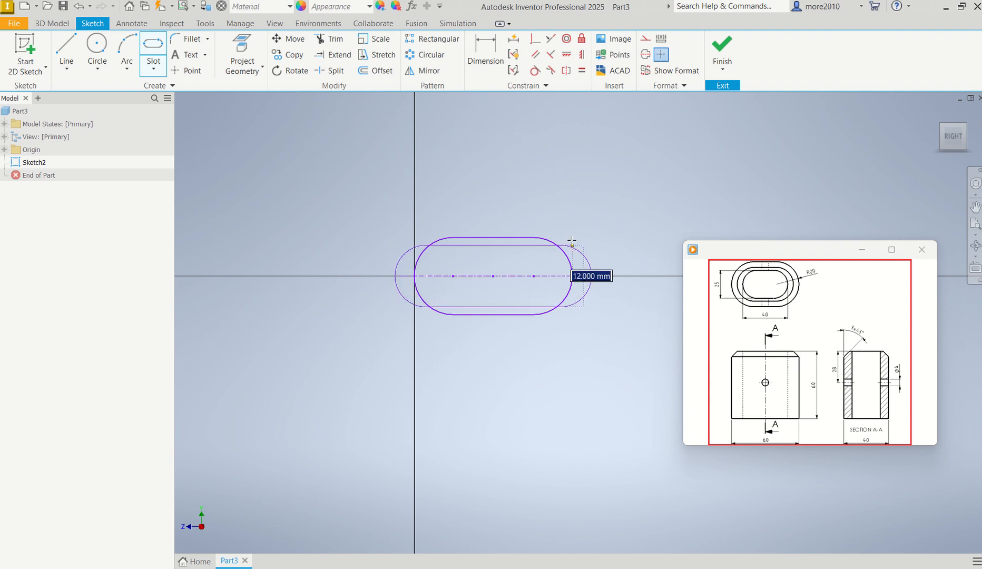
{"action": "left_click", "coordinate": [561, 209]}
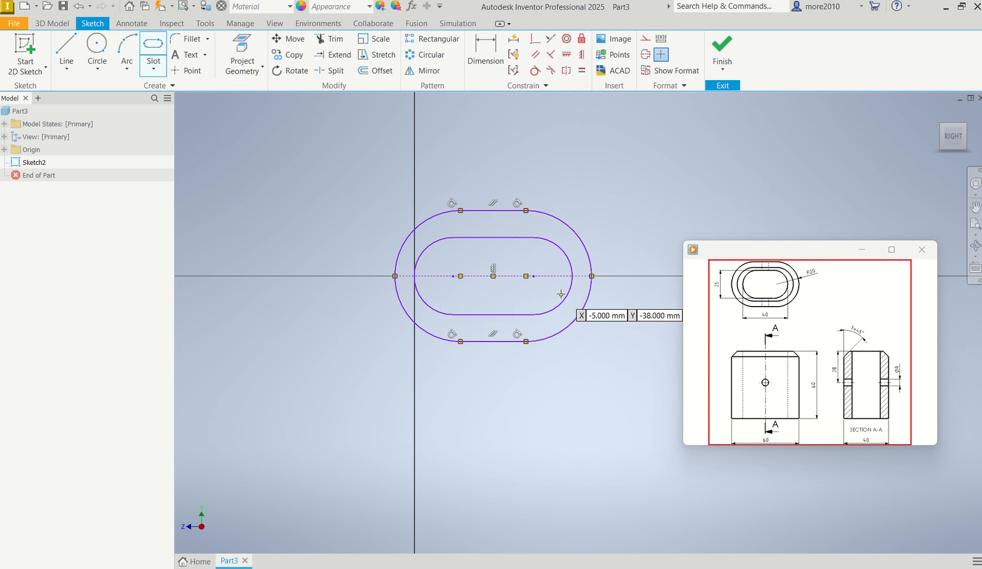
{"action": "key", "text": "Escape"}
Step: Delete both overall slots from the sketch
{"action": "left_click_drag", "start_coordinate": [353, 178], "coordinate": [636, 419]}
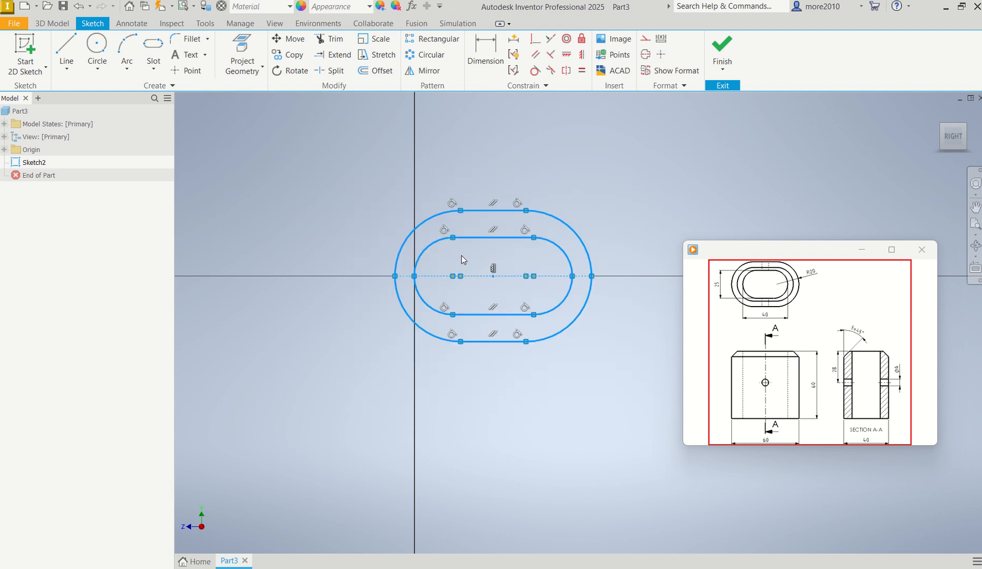
{"action": "key", "text": "Delete"}
Step: Sketch a horizontal center point slot centered on the origin, extending along the horizontal axis
{"action": "left_click", "coordinate": [154, 73]}
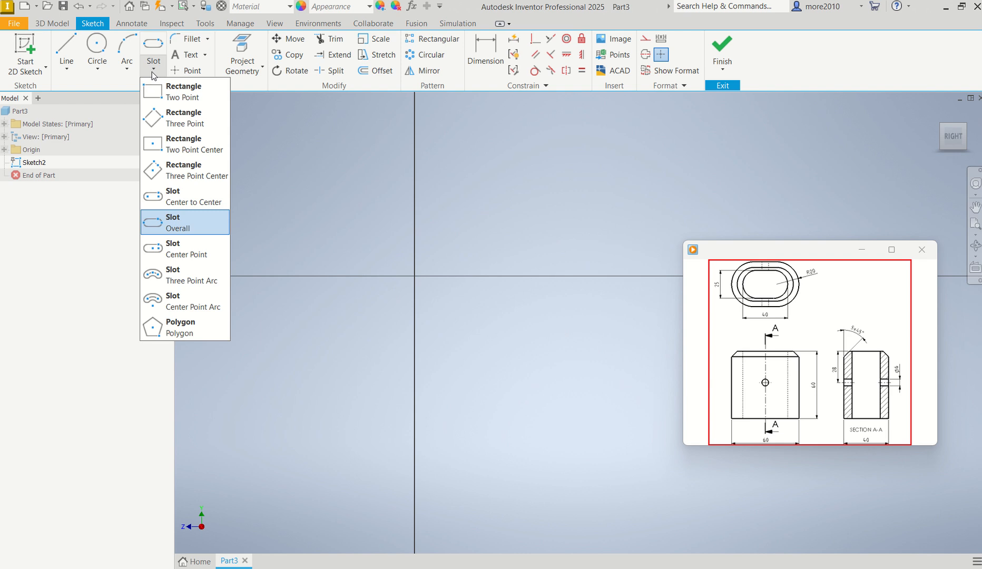
{"action": "left_click", "coordinate": [175, 253]}
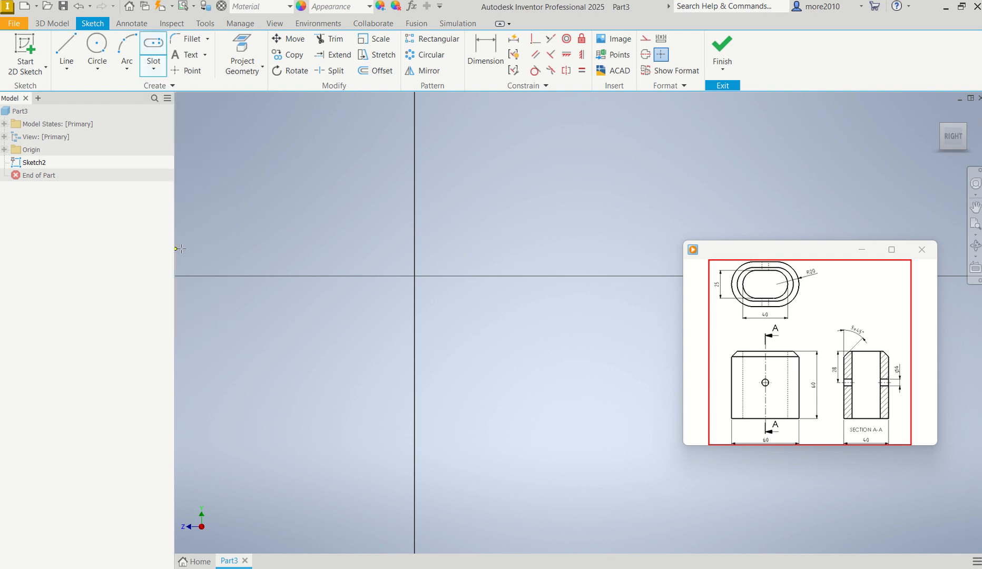
{"action": "middle_click_drag", "start_coordinate": [449, 291], "coordinate": [399, 329]}
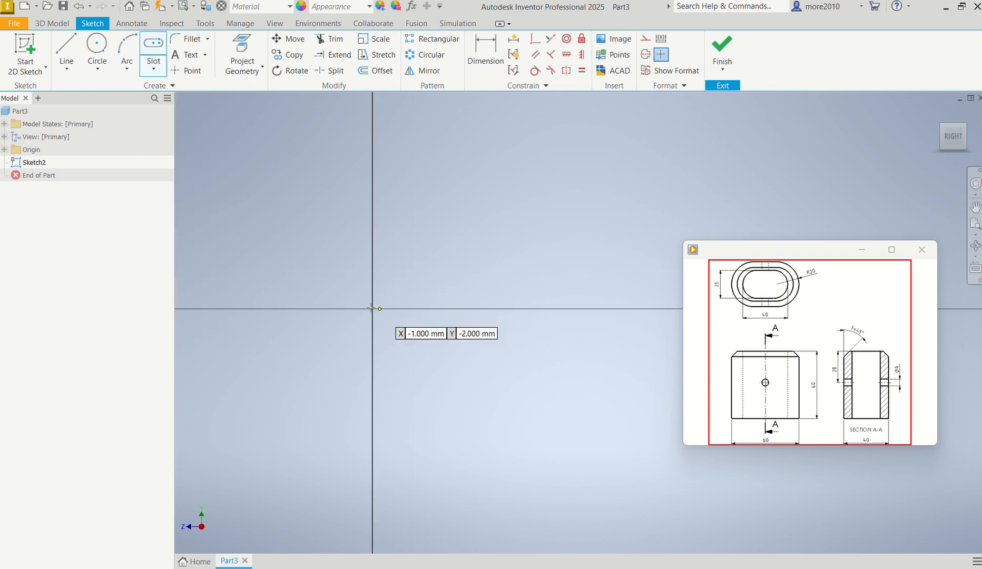
{"action": "left_click", "coordinate": [373, 309]}
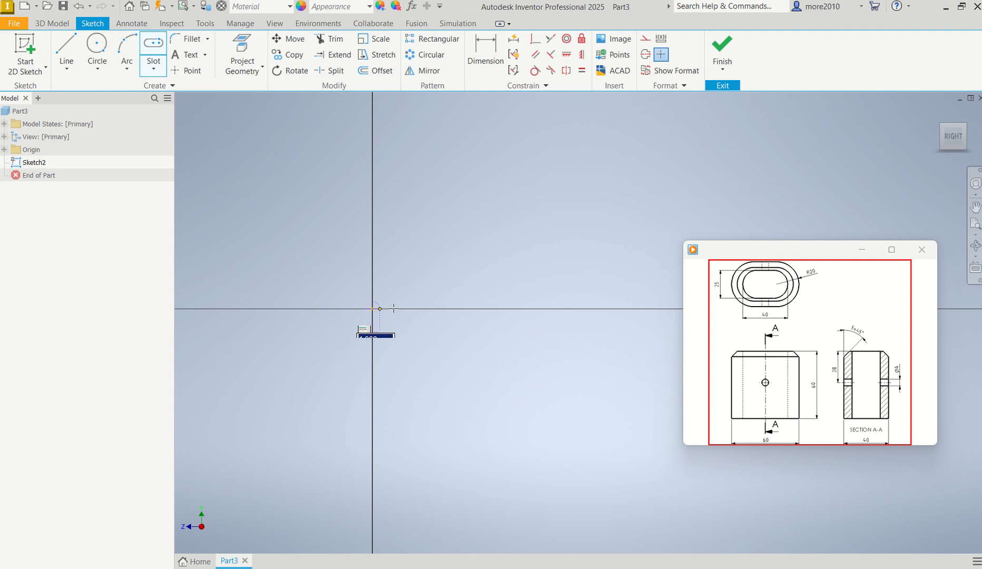
{"action": "left_click", "coordinate": [503, 309]}
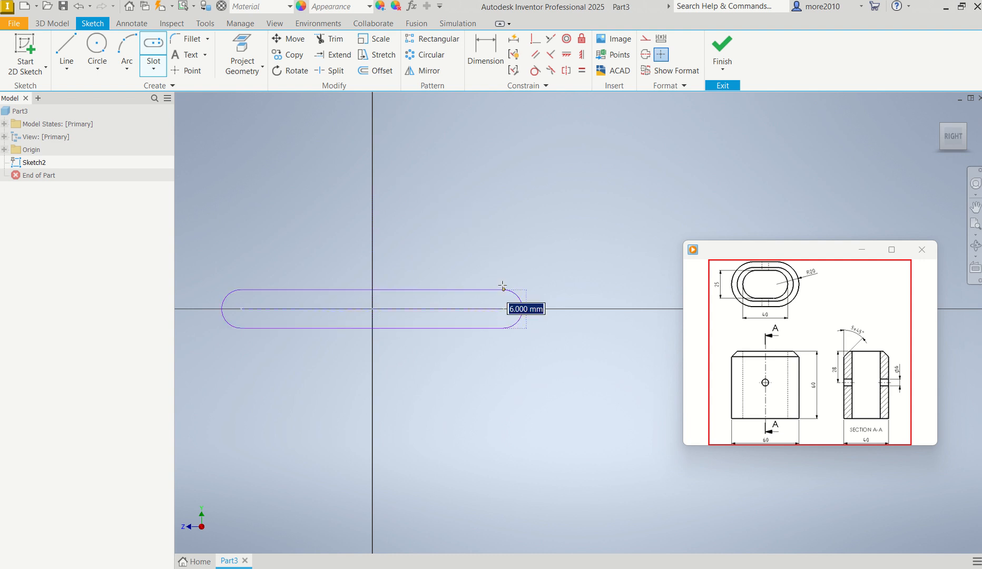
{"action": "left_click", "coordinate": [506, 255]}
Step: Dimension the slot's end arc with a radius of 12.5 mm
{"action": "left_click", "coordinate": [487, 55]}
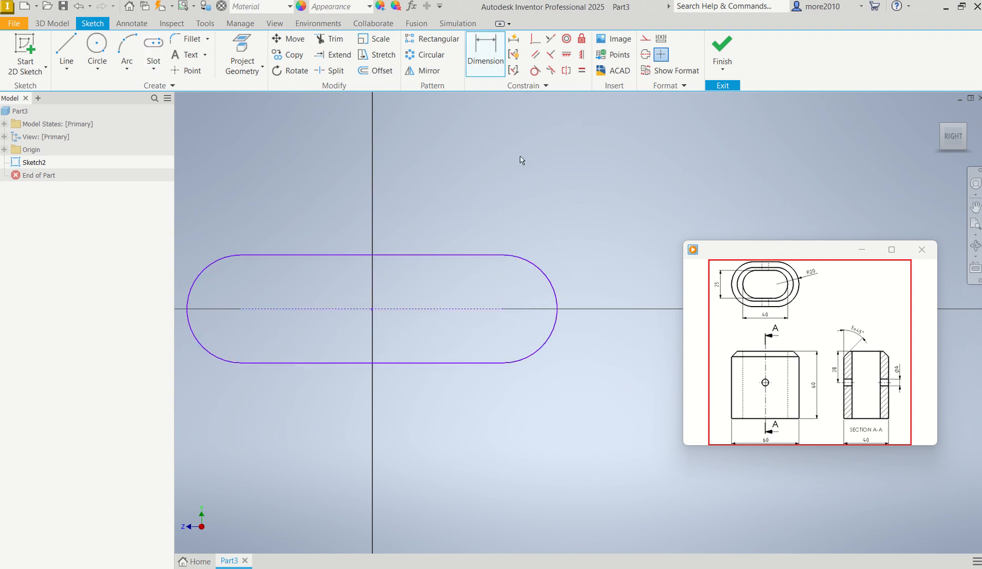
{"action": "left_click", "coordinate": [556, 291]}
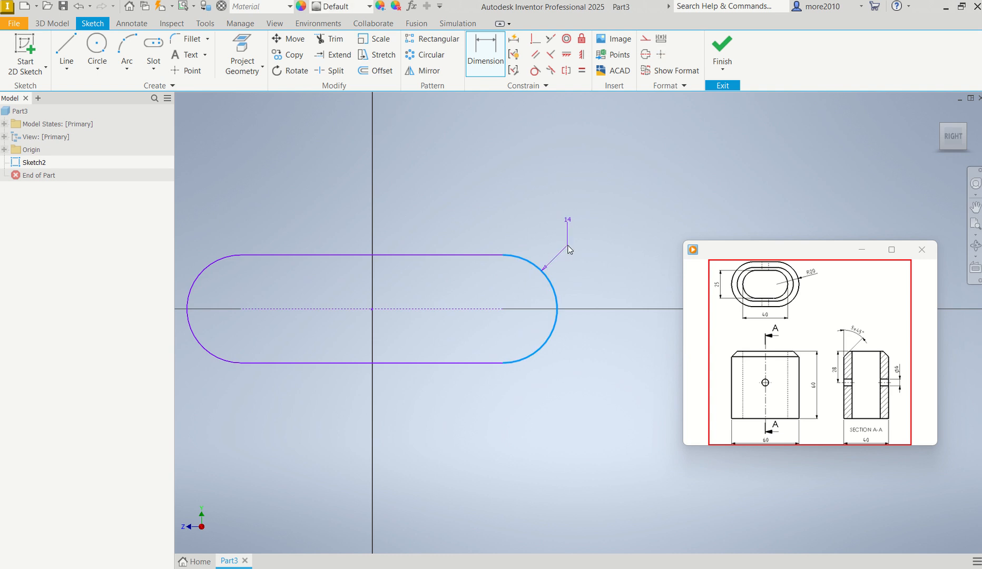
{"action": "left_click", "coordinate": [567, 246]}
{"action": "type", "text": "12.5"}
{"action": "key", "text": "Return"}
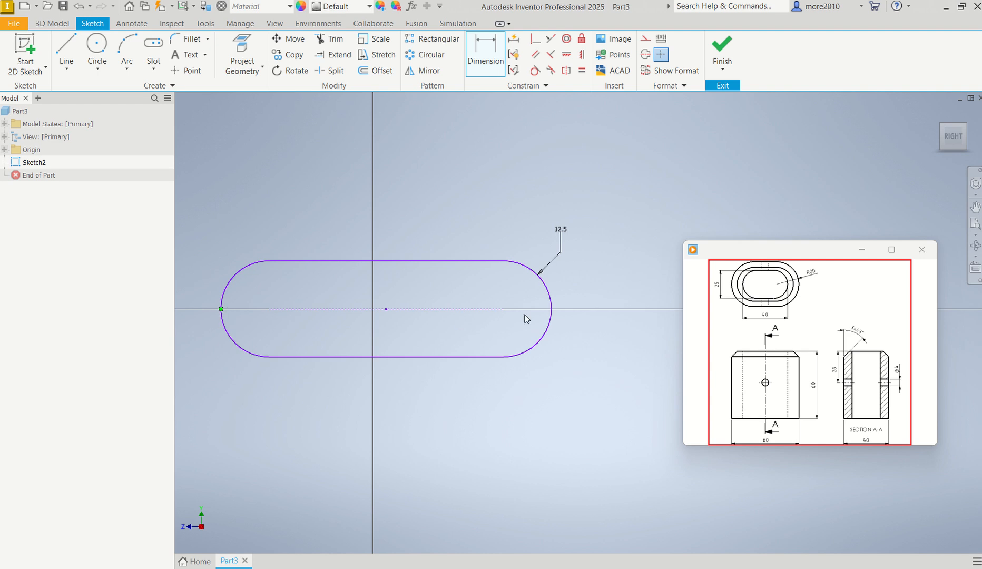
Step: Dimension the slot's overall length between its two end arcs as 40 mm
{"action": "left_click", "coordinate": [551, 308]}
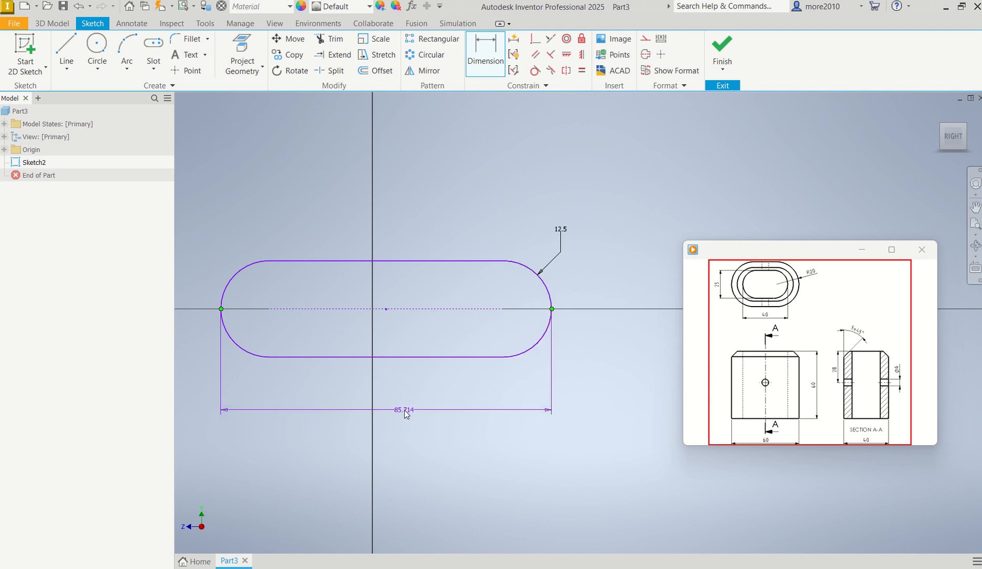
{"action": "left_click", "coordinate": [406, 414]}
{"action": "type", "text": "40"}
{"action": "key", "text": "Return"}
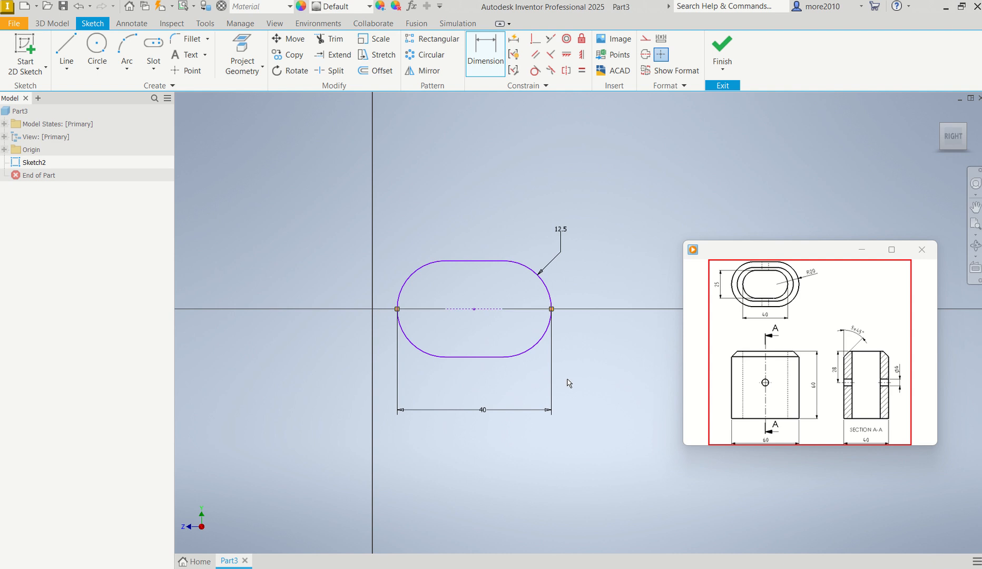
Step: Sketch a larger horizontal slot around the first one from the same center, about 29.5 mm to the arc center and about 19 mm in radius
{"action": "scroll", "coordinate": [482, 377], "scroll_direction": "up", "scroll_amount": 2}
{"action": "scroll", "coordinate": [486, 378], "scroll_direction": "down", "scroll_amount": 3}
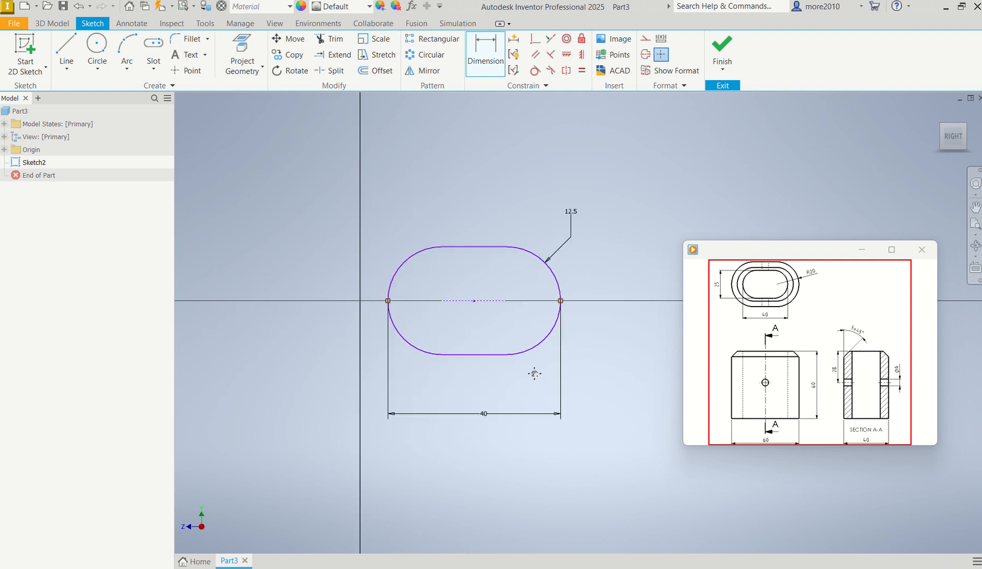
{"action": "middle_click_drag", "start_coordinate": [534, 374], "coordinate": [517, 373]}
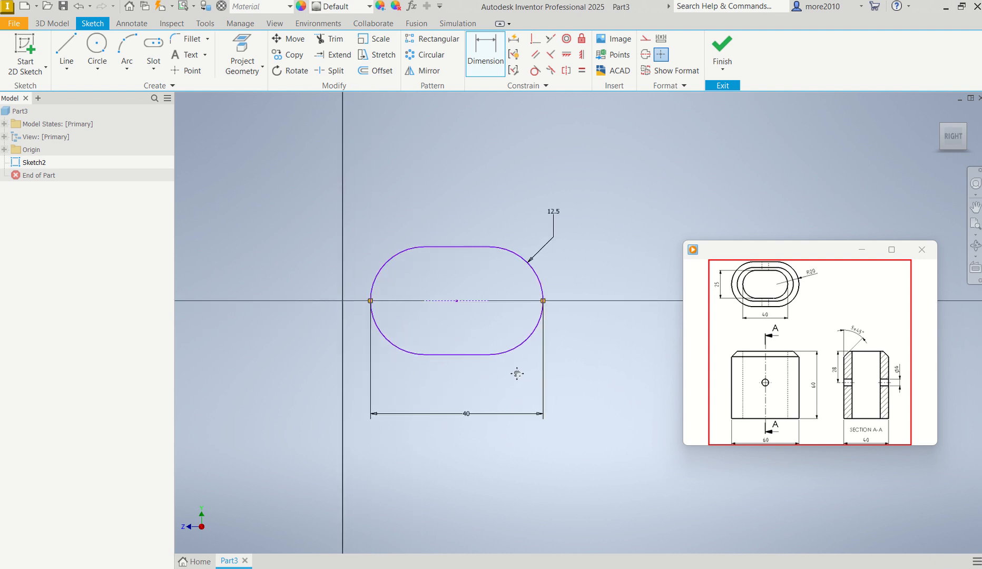
{"action": "left_click", "coordinate": [154, 50]}
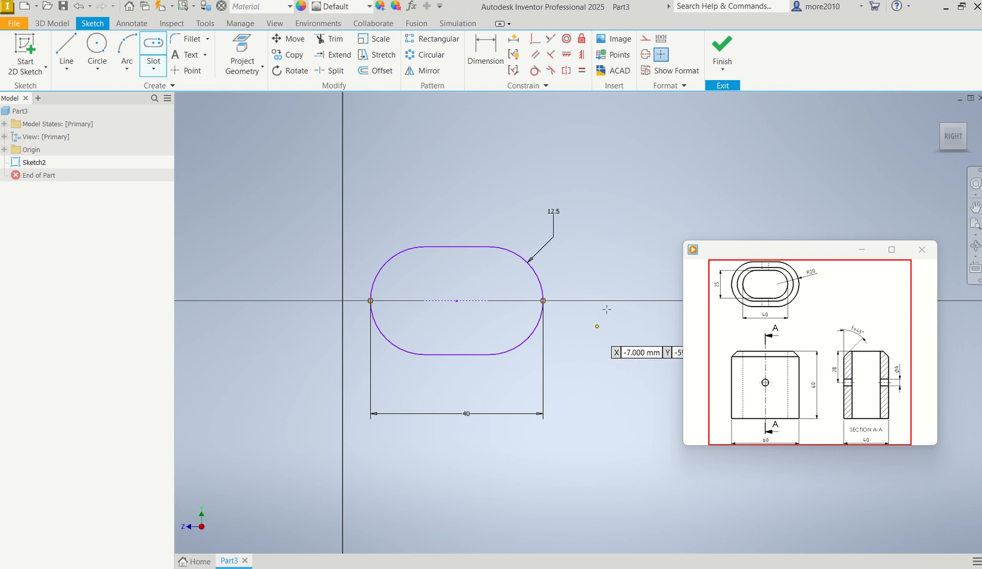
{"action": "left_click", "coordinate": [456, 300]}
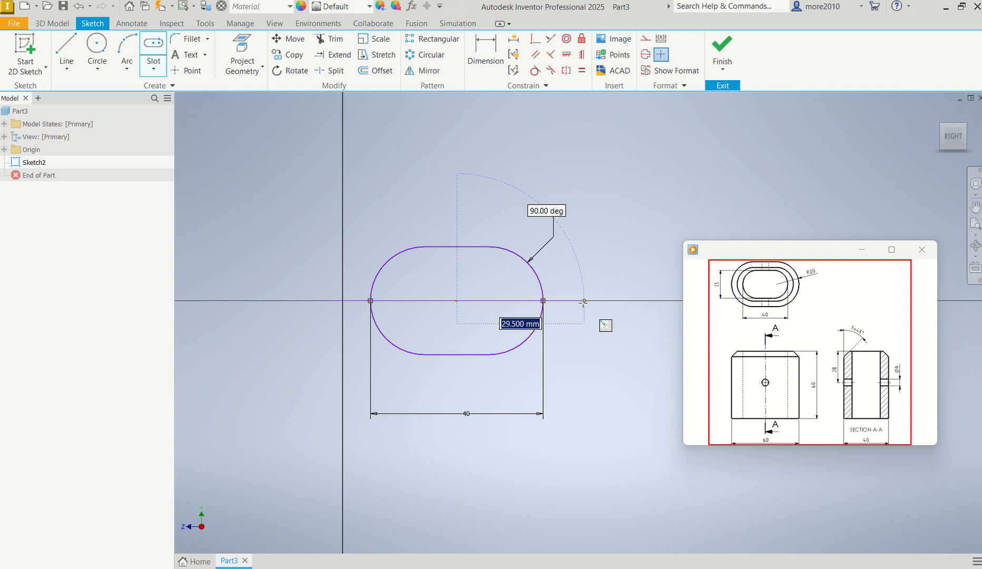
{"action": "left_click", "coordinate": [583, 219]}
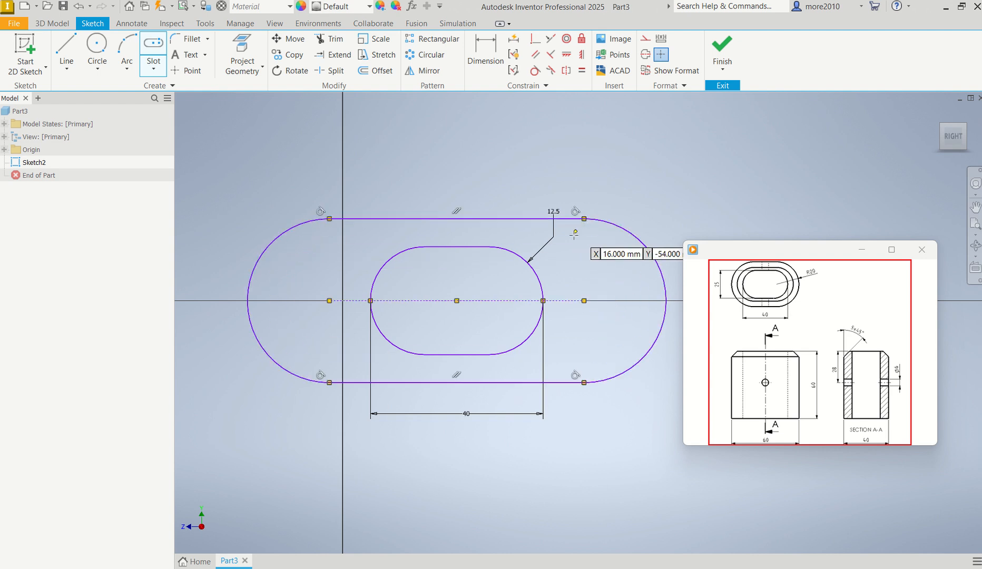
{"action": "key", "text": "Escape"}
Step: Dimension the outer slot's end arc with a radius of 20 mm
{"action": "key", "text": "d"}
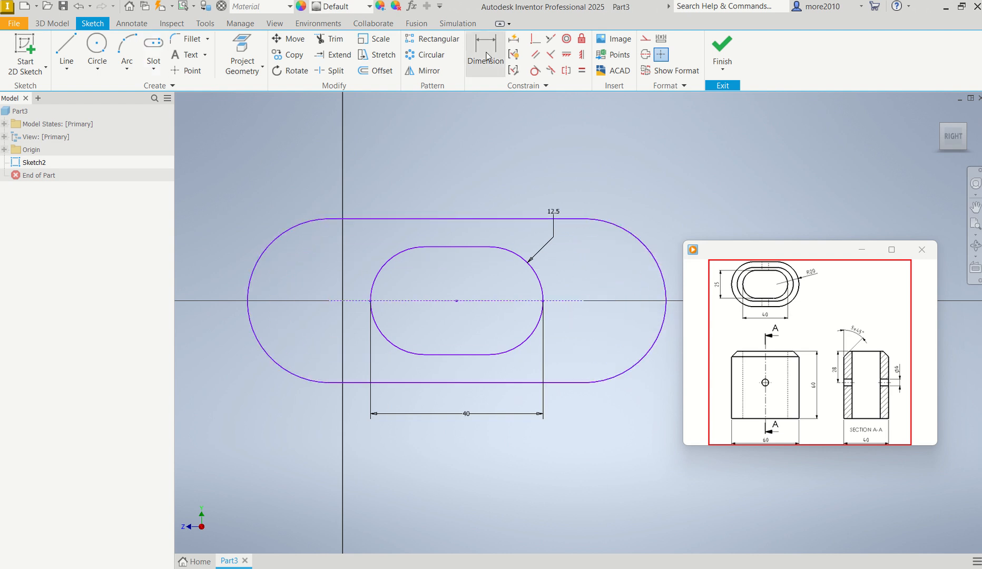
{"action": "left_click", "coordinate": [249, 262]}
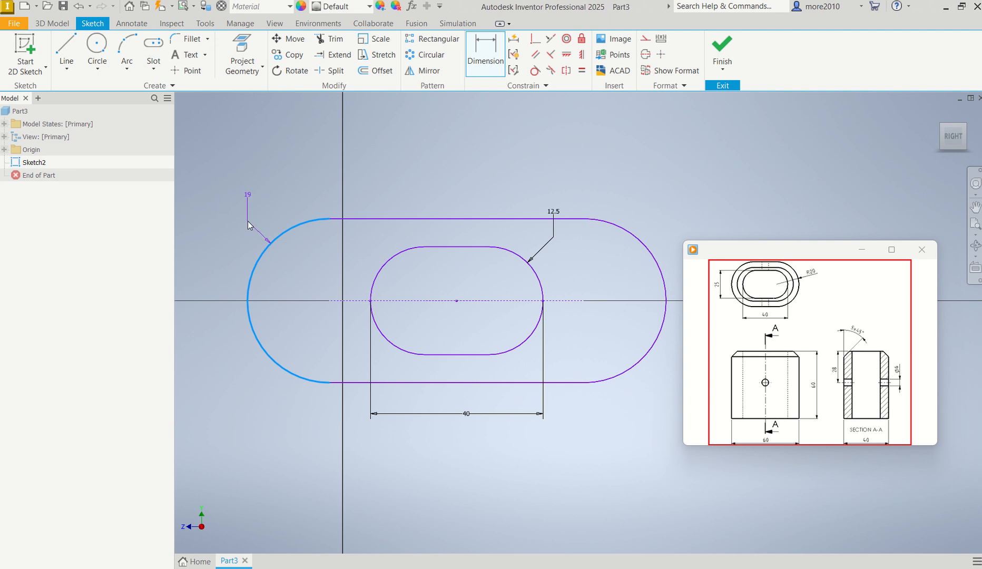
{"action": "left_click", "coordinate": [247, 221]}
{"action": "type", "text": "20"}
{"action": "key", "text": "Return"}
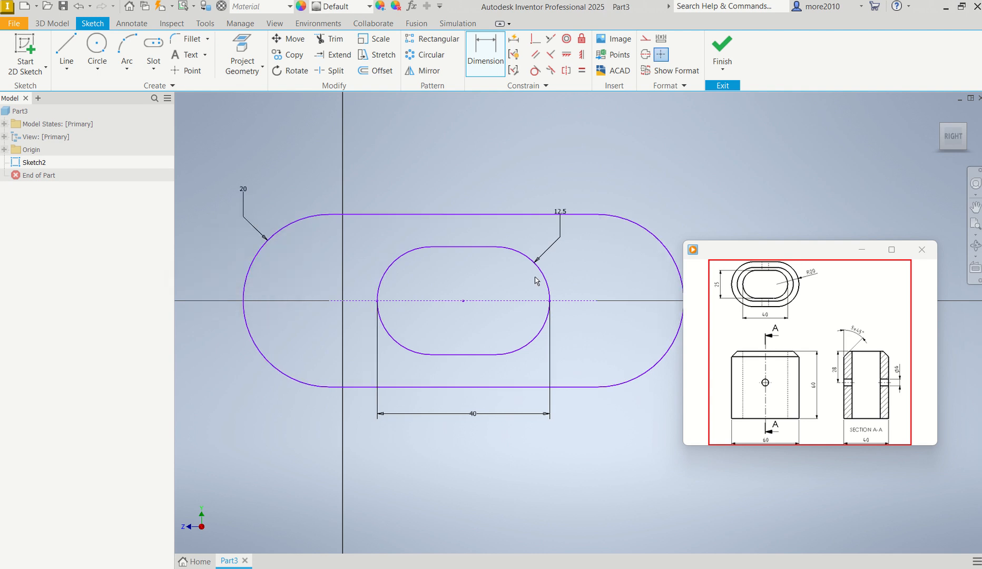
Step: Dimension the outer slot's overall length between its two end arcs as 60 mm
{"action": "middle_click_drag", "start_coordinate": [567, 266], "coordinate": [521, 239]}
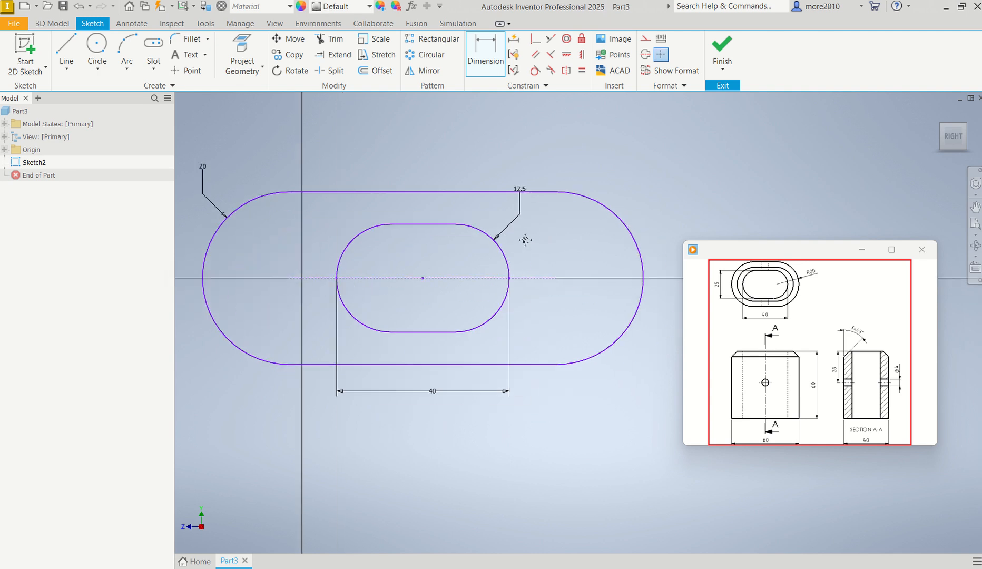
{"action": "left_click", "coordinate": [203, 278]}
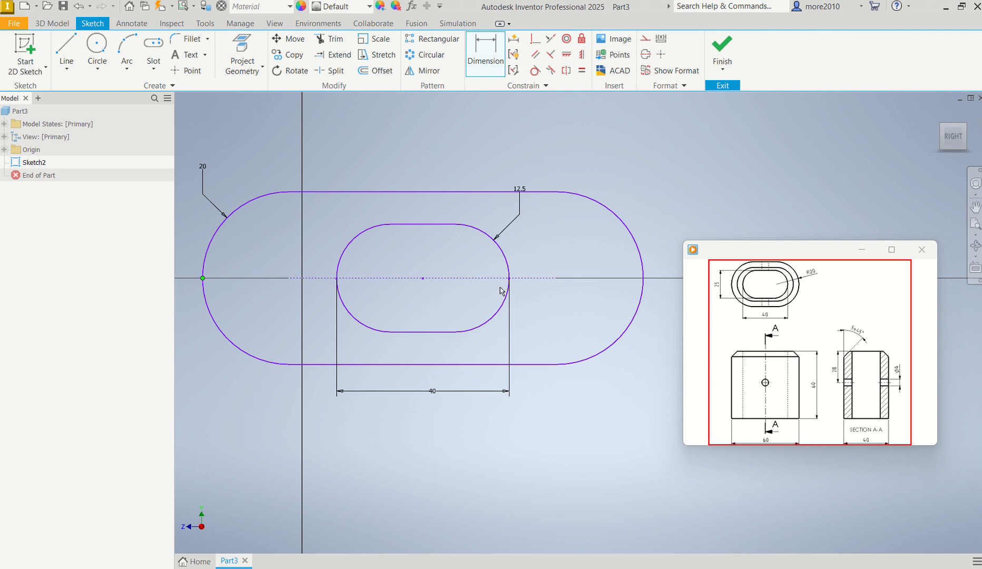
{"action": "left_click", "coordinate": [644, 278]}
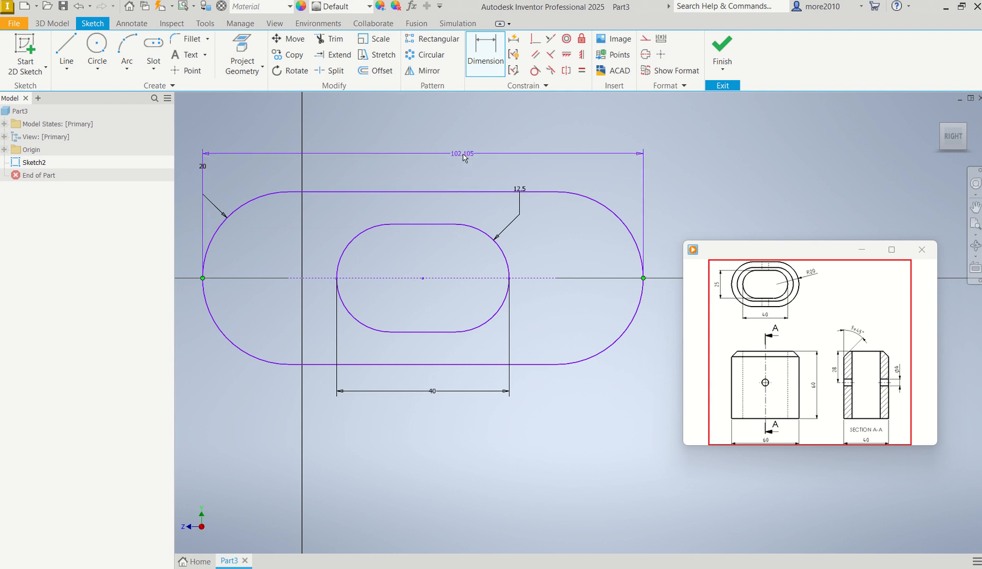
{"action": "left_click", "coordinate": [464, 158]}
{"action": "type", "text": "60"}
{"action": "key", "text": "Return"}
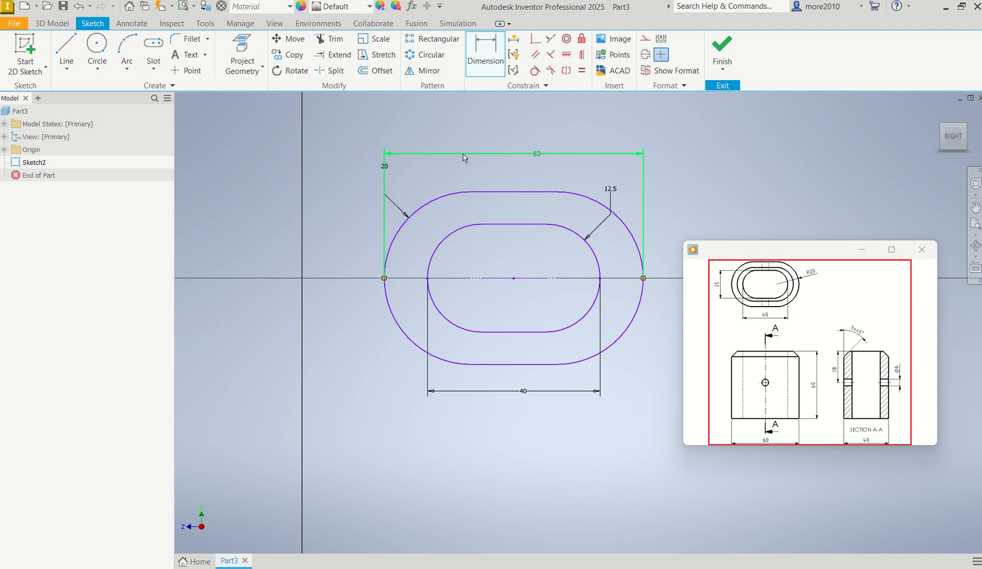
Step: Move both slots together from their shared center point onto the sketch origin
{"action": "scroll", "coordinate": [597, 366], "scroll_direction": "up", "scroll_amount": 3}
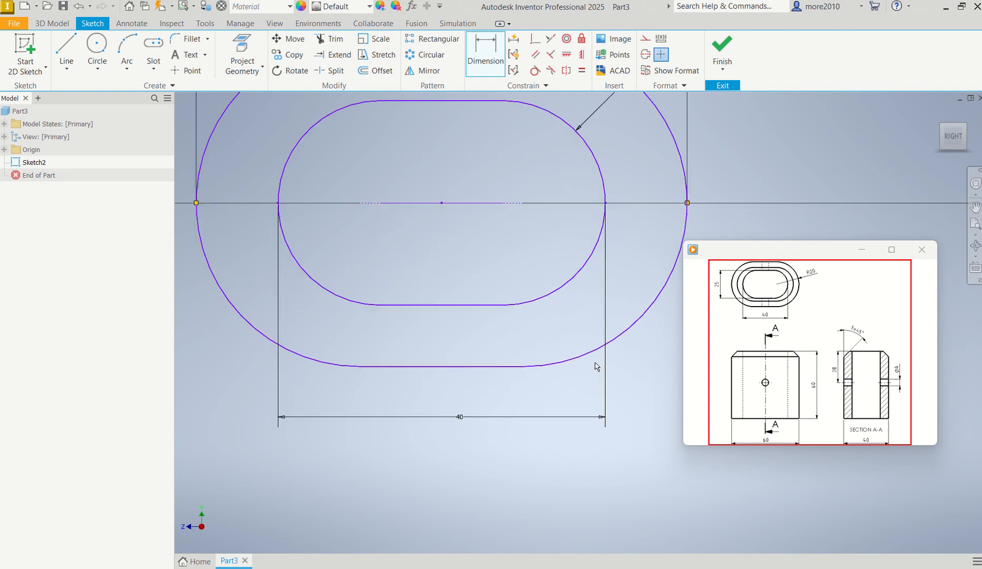
{"action": "scroll", "coordinate": [596, 366], "scroll_direction": "down", "scroll_amount": 5}
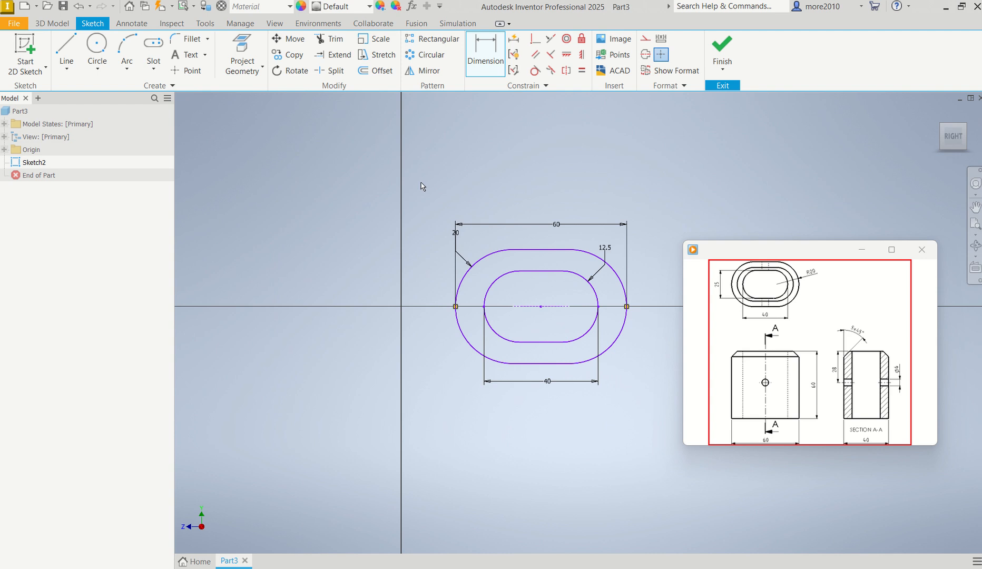
{"action": "key", "text": "Escape"}
{"action": "mouse_move", "coordinate": [420, 184]}
{"action": "left_mouse_down"}
{"action": "mouse_move", "coordinate": [574, 406]}
{"action": "mouse_move", "coordinate": [655, 482]}
{"action": "left_mouse_up"}
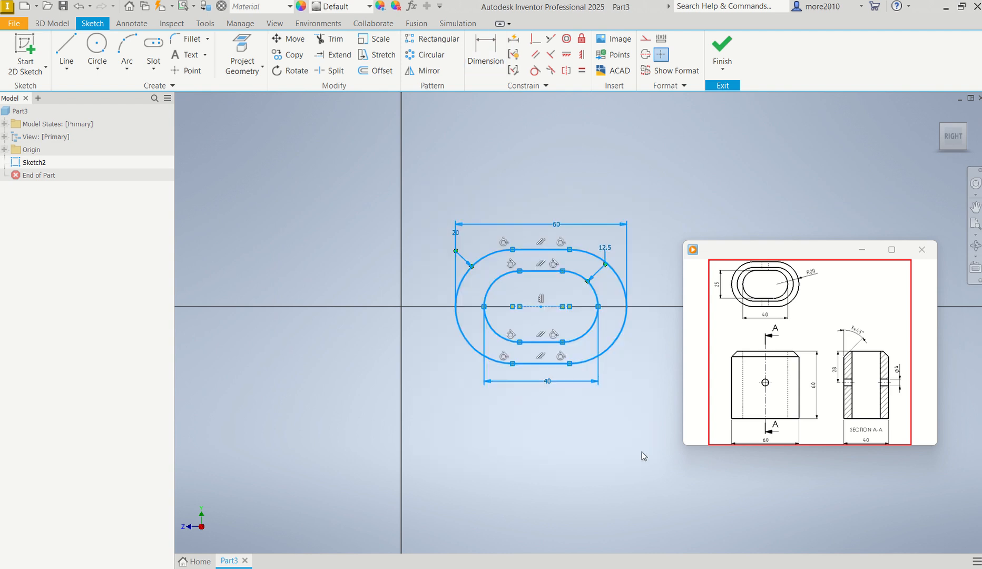
{"action": "left_click", "coordinate": [298, 40]}
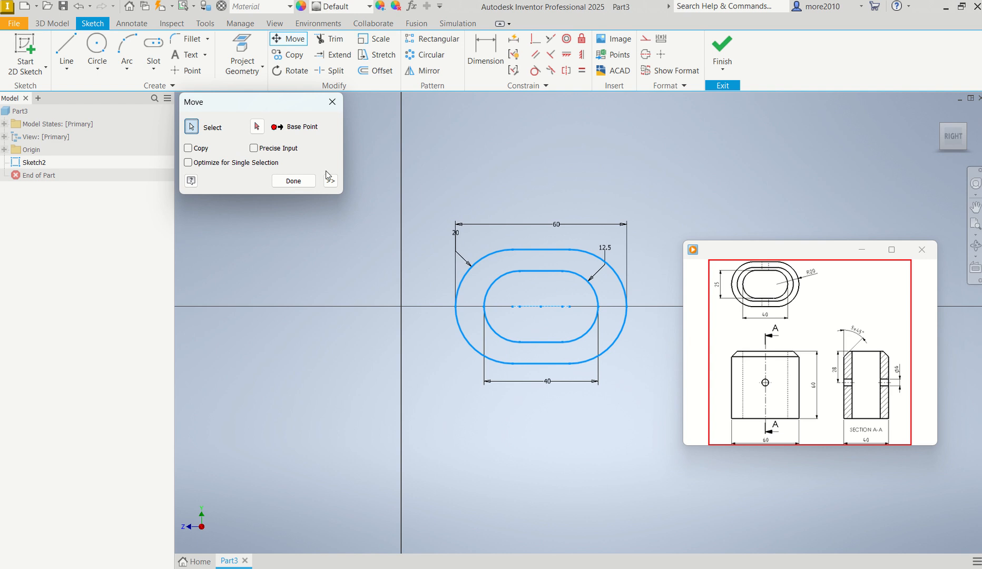
{"action": "left_click", "coordinate": [262, 129]}
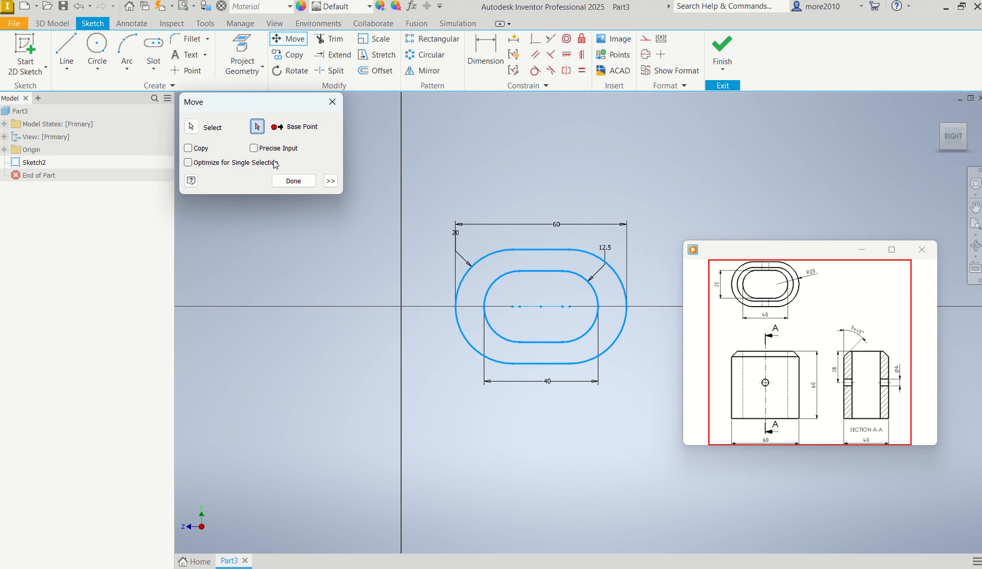
{"action": "left_click", "coordinate": [540, 306]}
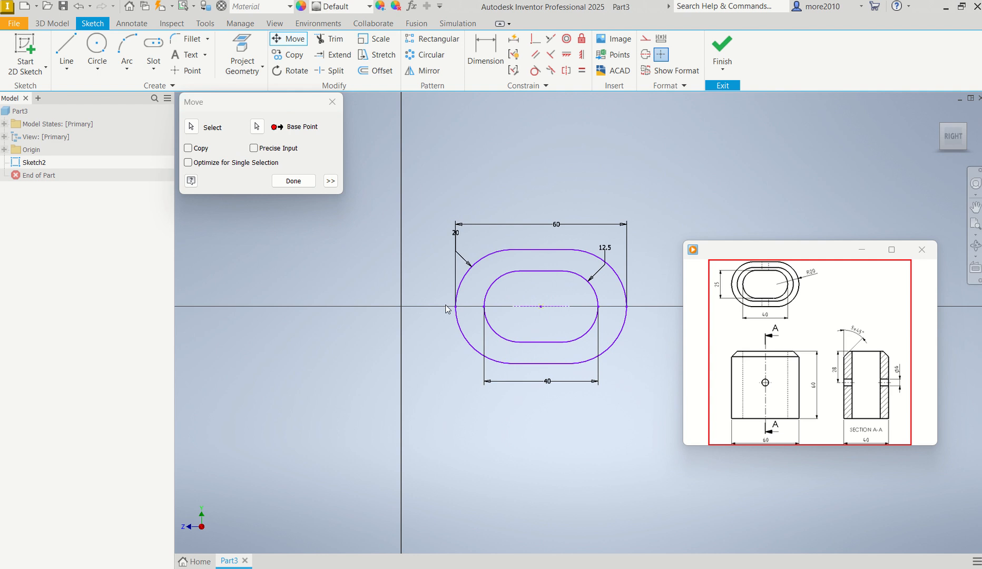
{"action": "left_click", "coordinate": [400, 305]}
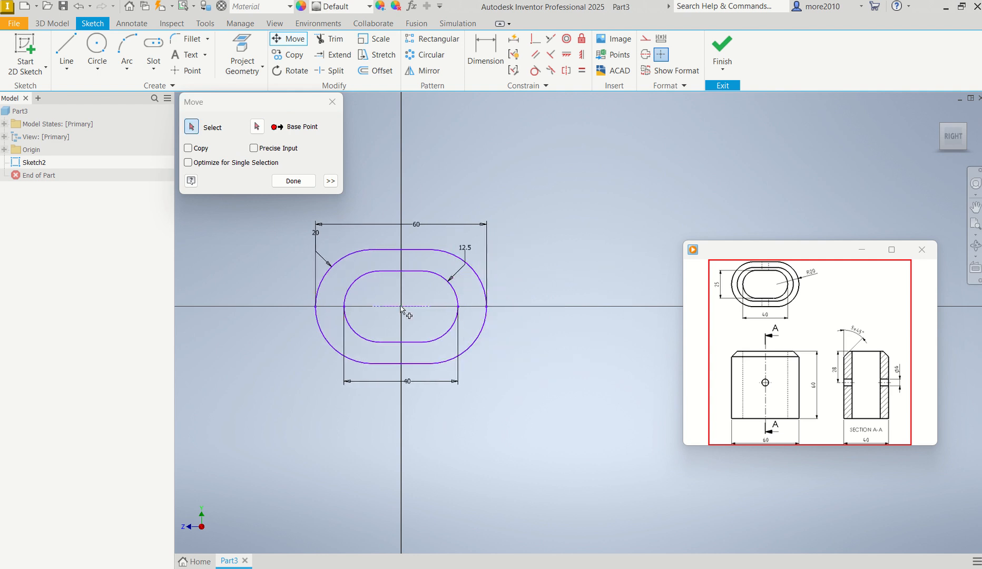
{"action": "left_click", "coordinate": [293, 181]}
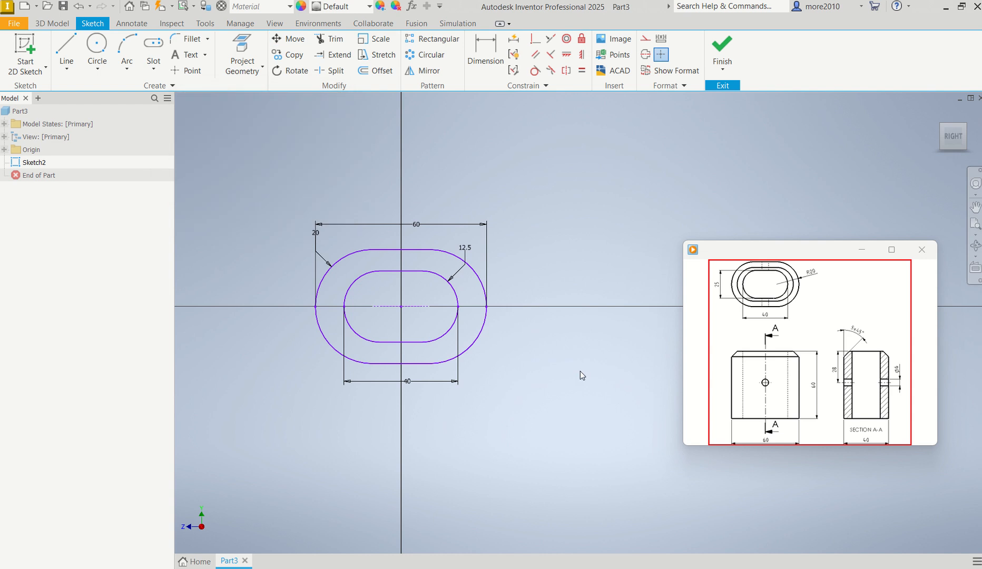
Step: Extrude the ring-shaped profile between the two slots by 60 mm
{"action": "key", "text": "e"}
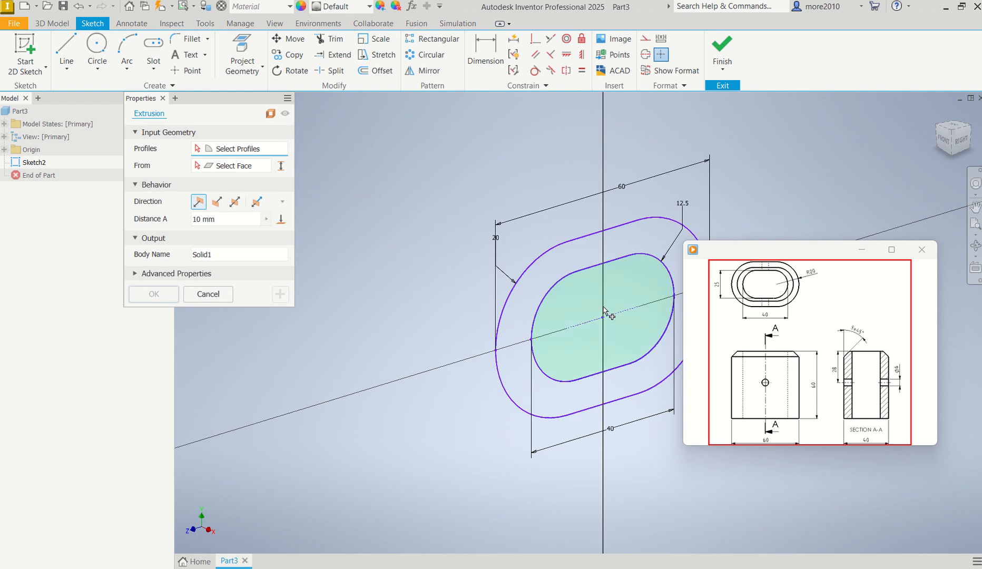
{"action": "left_click", "coordinate": [551, 278]}
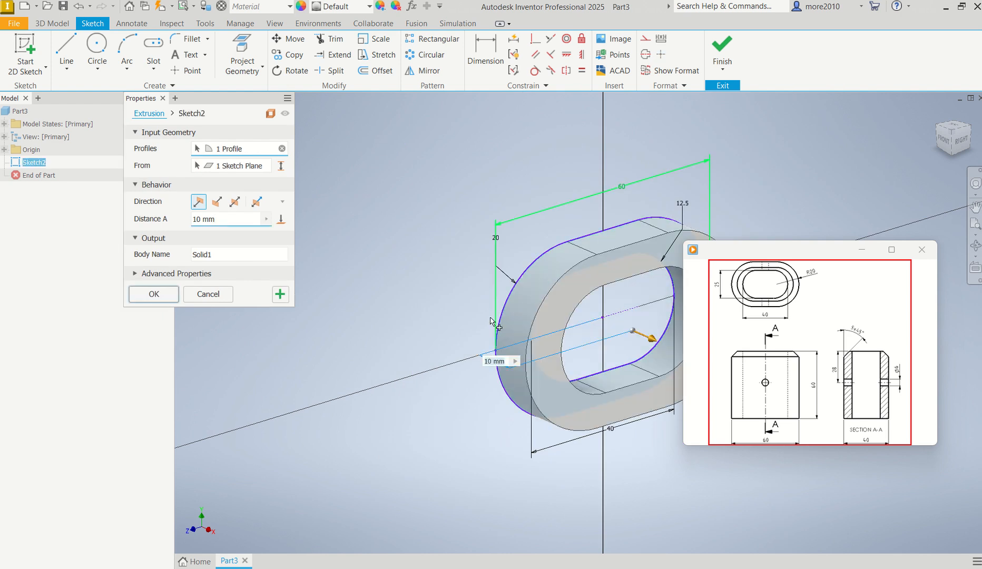
{"action": "left_click", "coordinate": [231, 219]}
{"action": "type", "text": "60"}
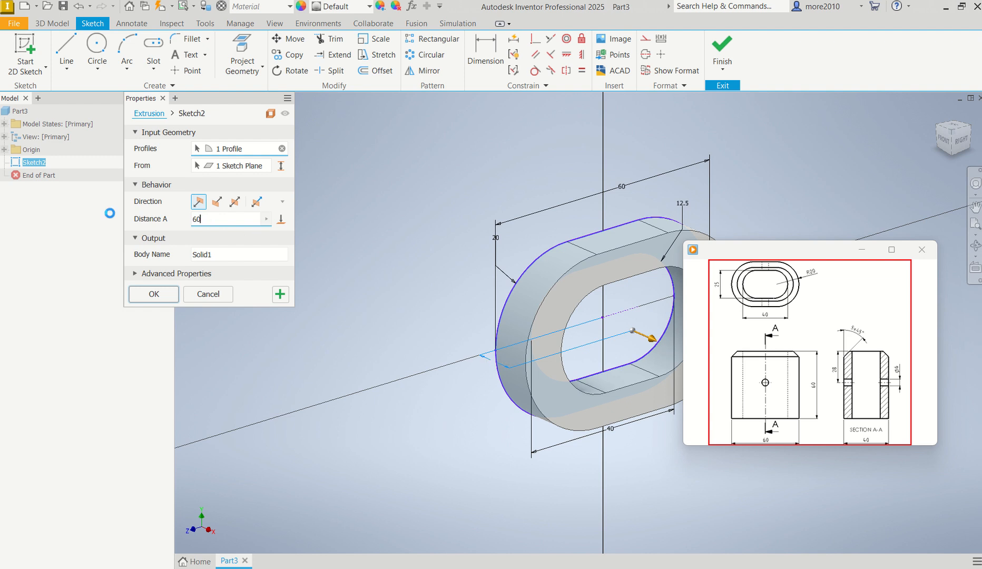
{"action": "key", "text": "Return"}
Step: Chamfer the outer edge loop of the extrusion's front end face by 5 mm
{"action": "middle_click_drag", "start_coordinate": [573, 338], "coordinate": [277, 325]}
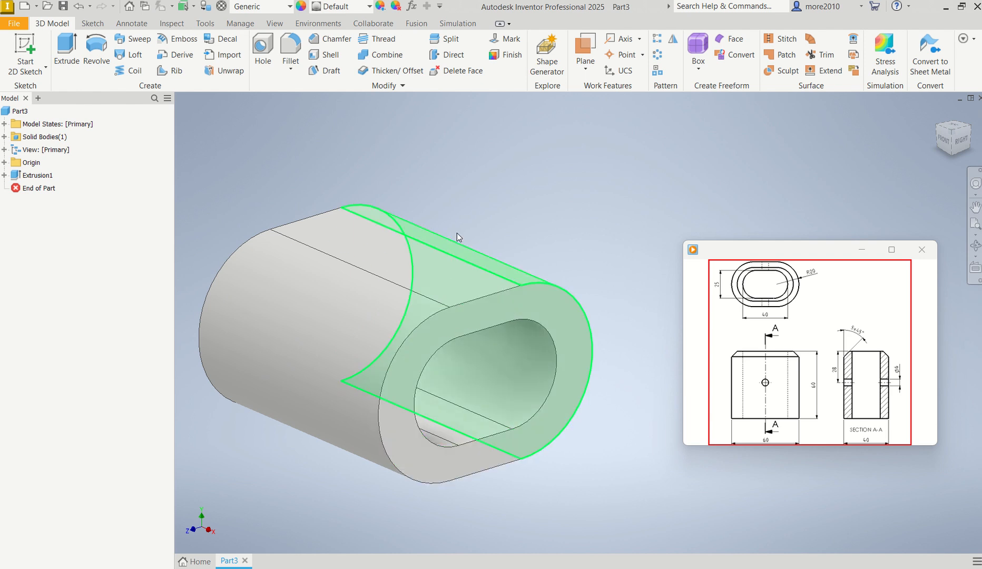
{"action": "left_click", "coordinate": [298, 73]}
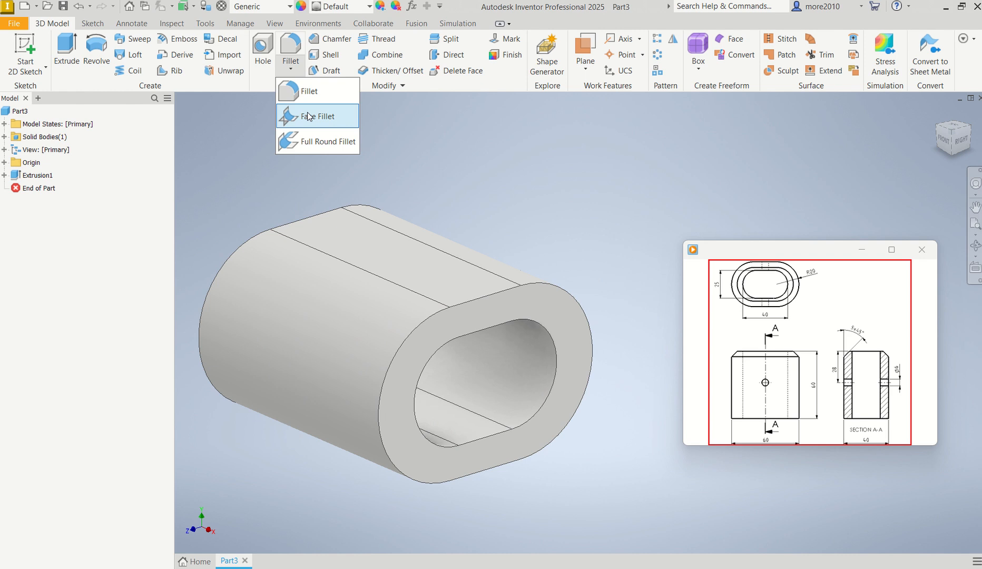
{"action": "left_click", "coordinate": [337, 40]}
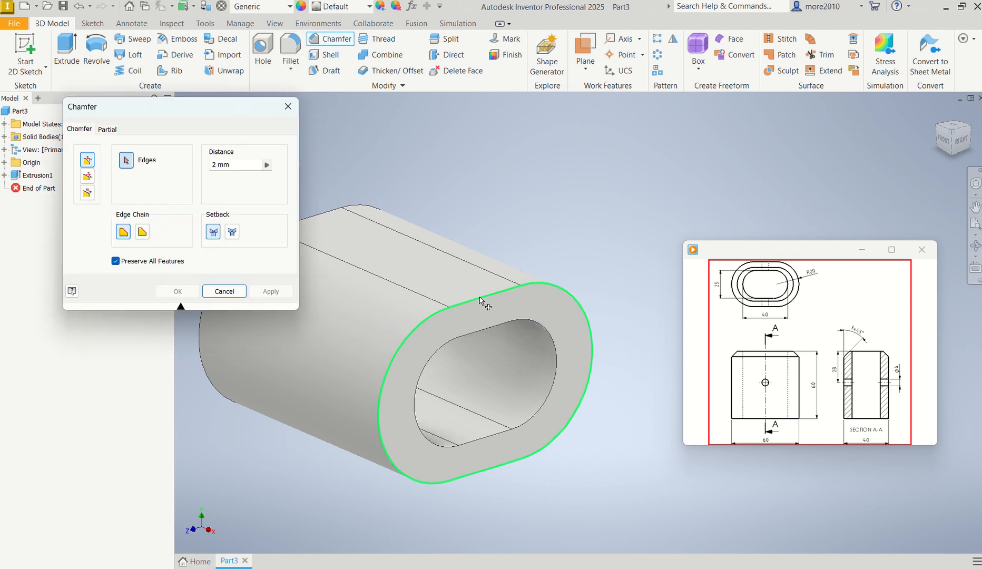
{"action": "left_click", "coordinate": [480, 299]}
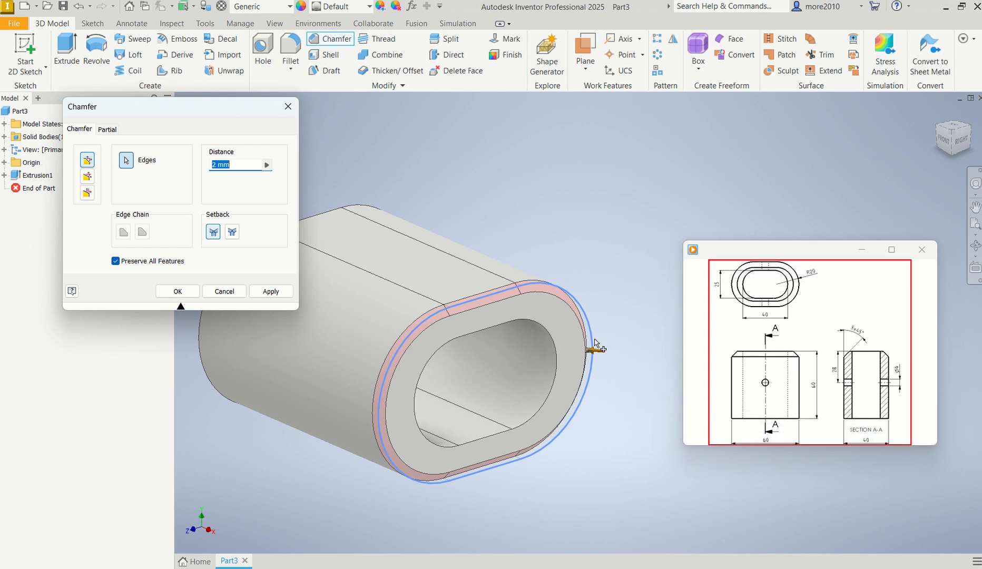
{"action": "key", "text": "Return"}
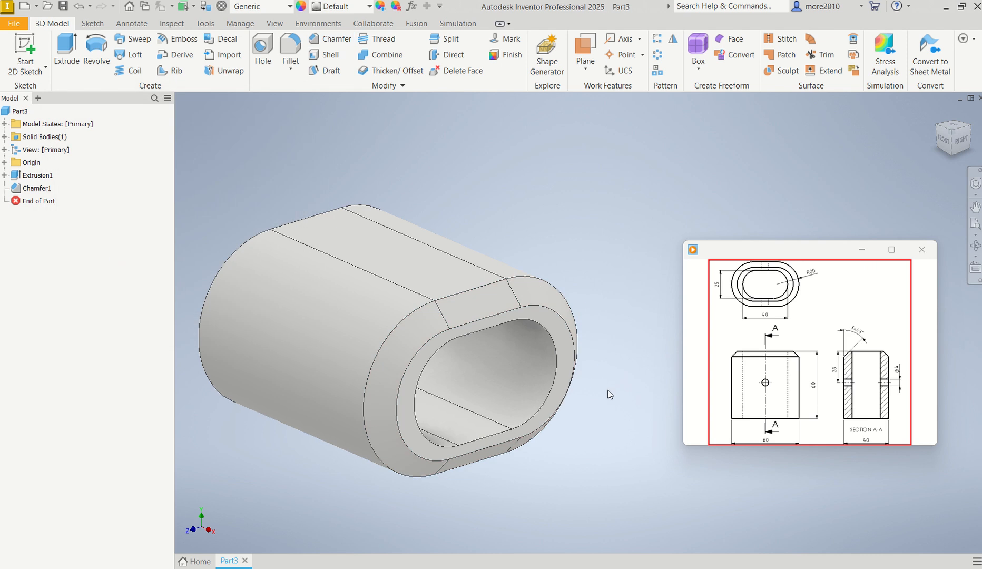
Step: Start a sketch on the body's upper flat face and draw a 6 mm diameter circle centered across the face's width
{"action": "left_click", "coordinate": [386, 264]}
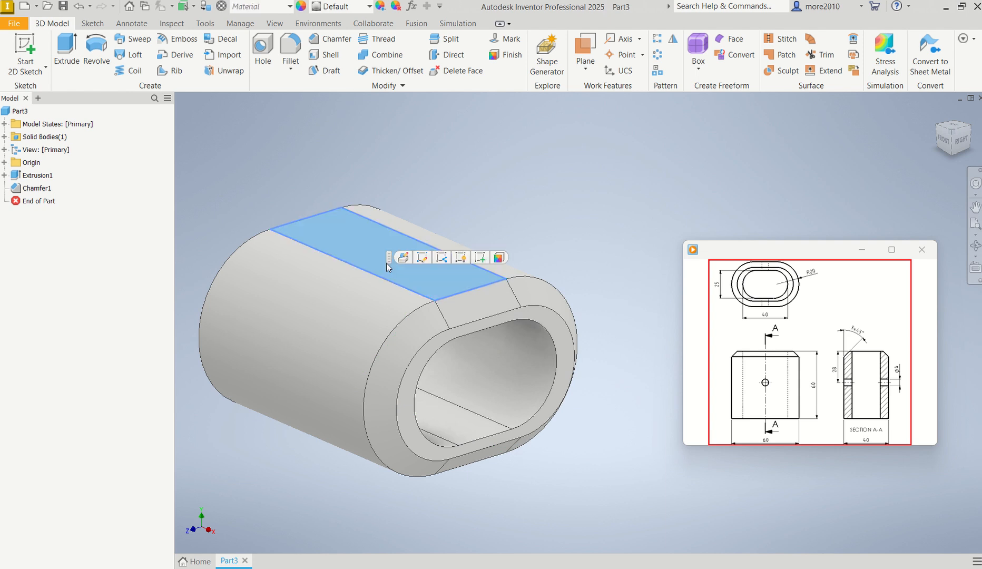
{"action": "left_click", "coordinate": [483, 259]}
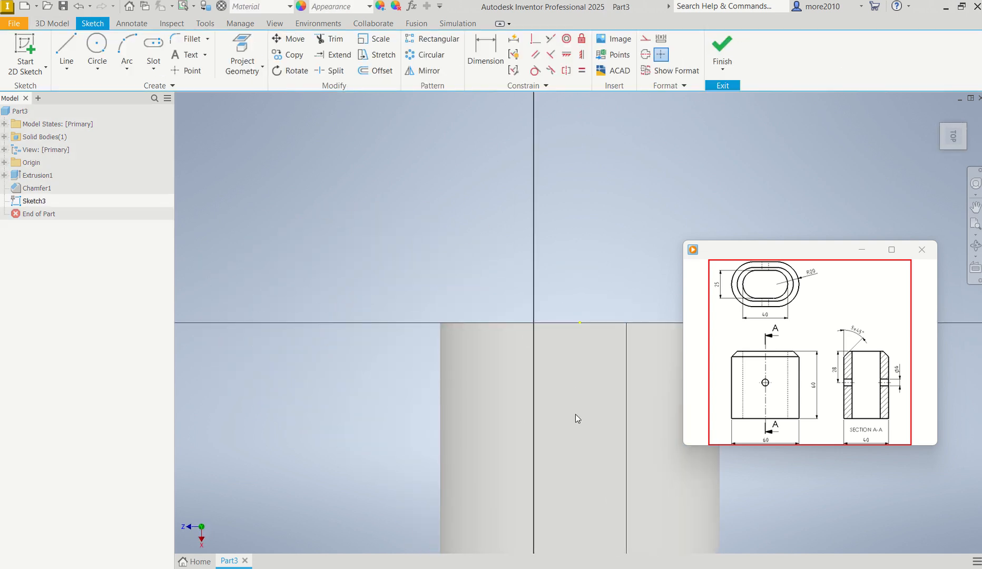
{"action": "middle_click_drag", "start_coordinate": [581, 427], "coordinate": [468, 272]}
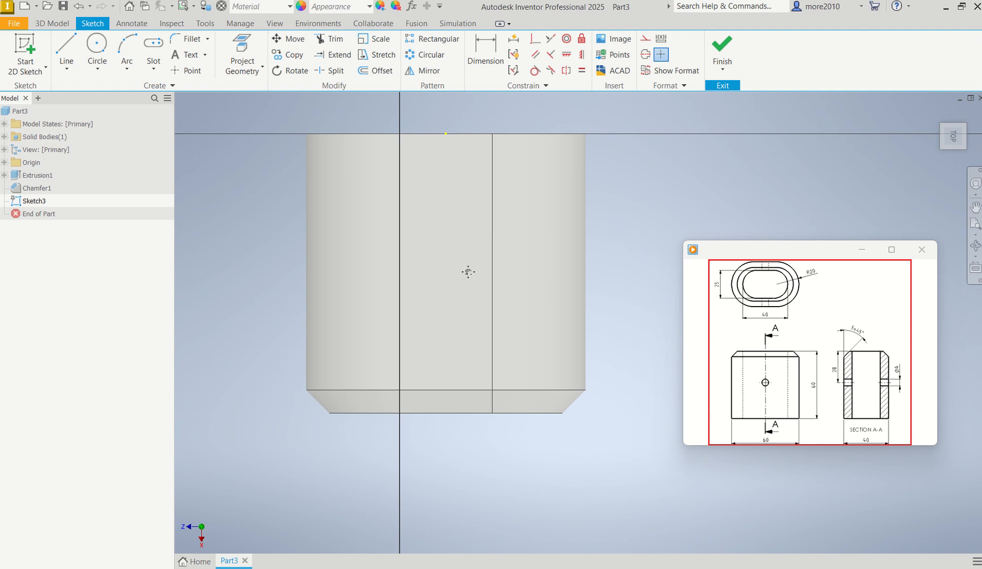
{"action": "left_click", "coordinate": [97, 46]}
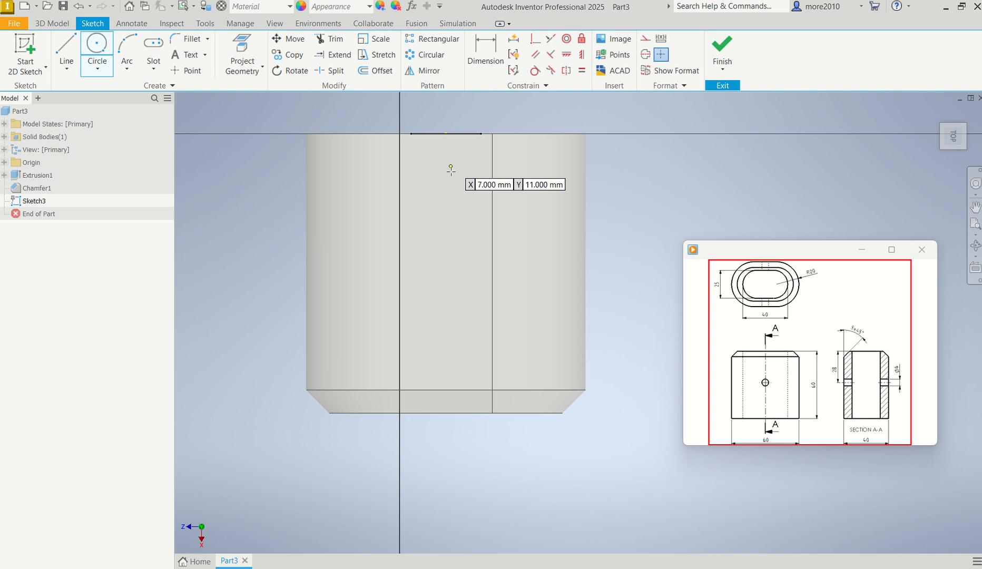
{"action": "left_click", "coordinate": [445, 301]}
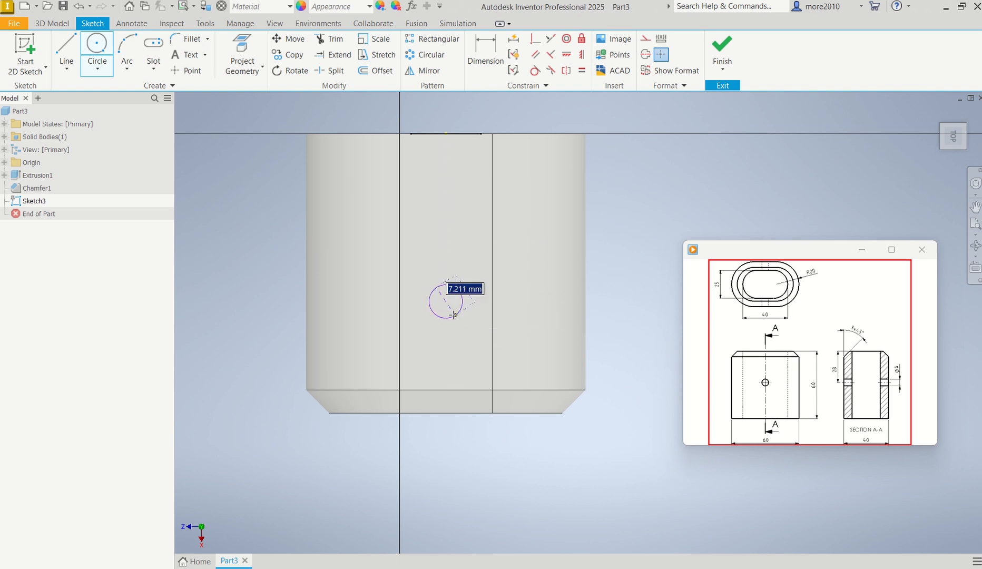
{"action": "left_click", "coordinate": [452, 315]}
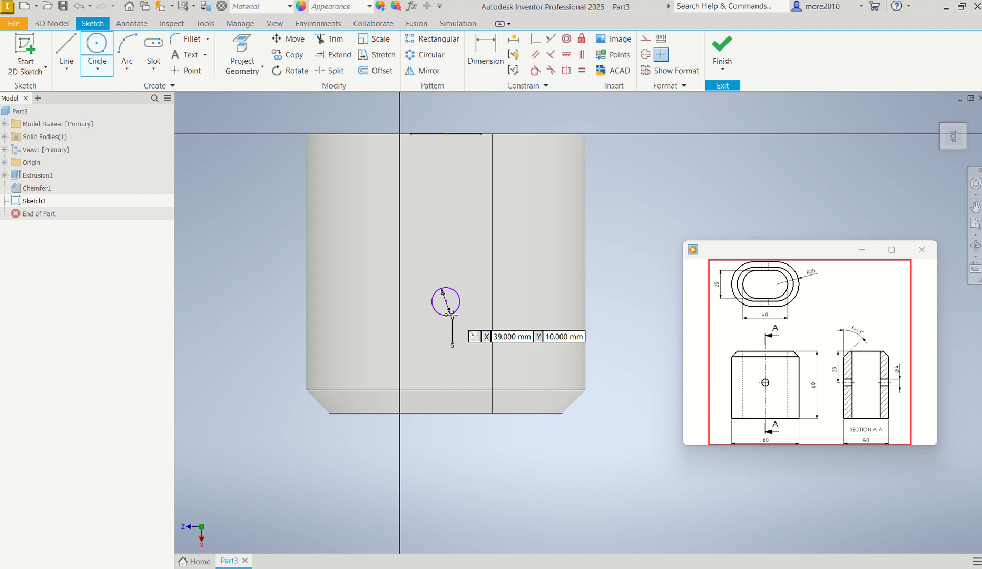
Step: Dimension the distance from the circle's center to the chamfered end edge of the body as 26 mm
{"action": "mouse_move", "coordinate": [855, 412]}
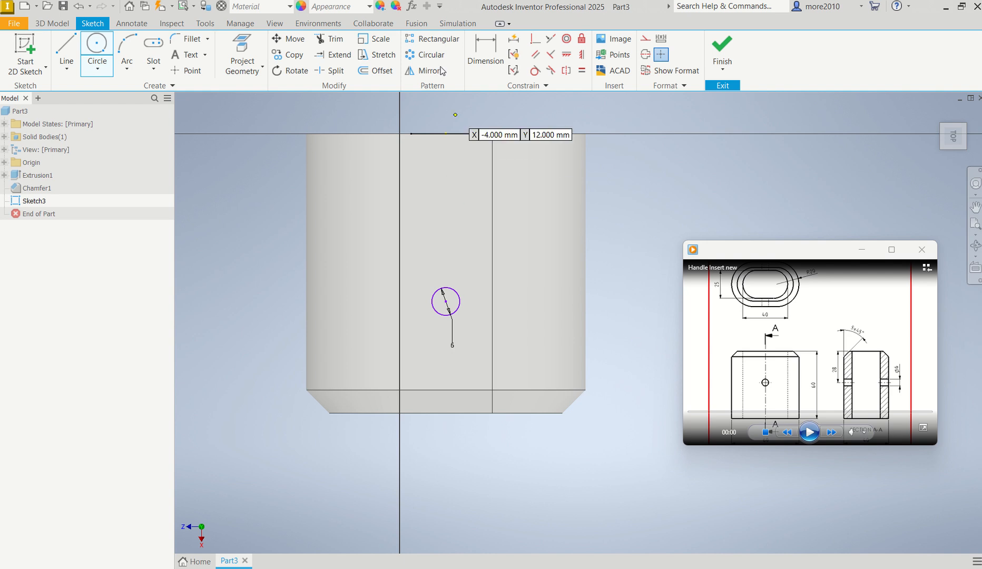
{"action": "left_click", "coordinate": [485, 52]}
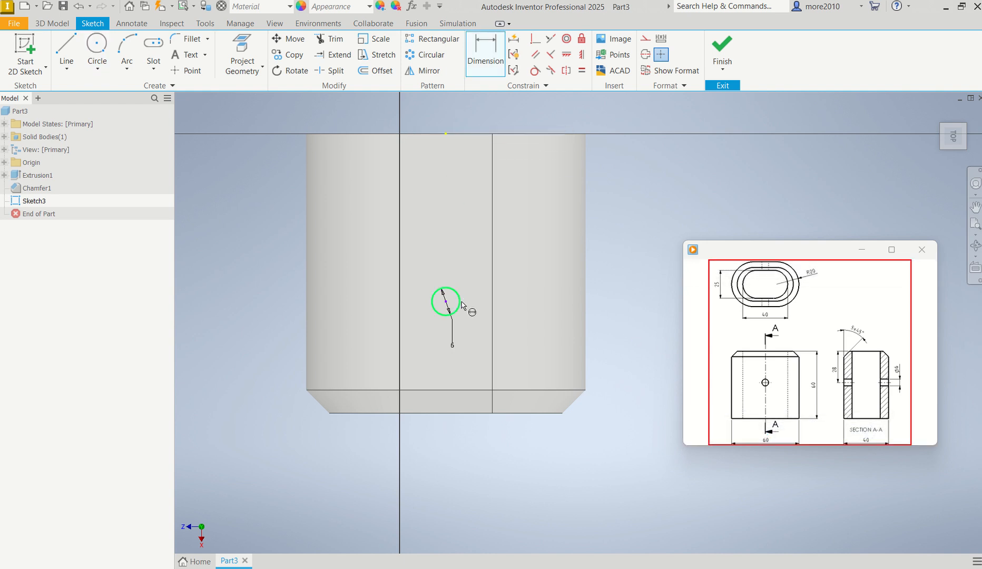
{"action": "left_click", "coordinate": [460, 305]}
{"action": "left_click", "coordinate": [533, 414]}
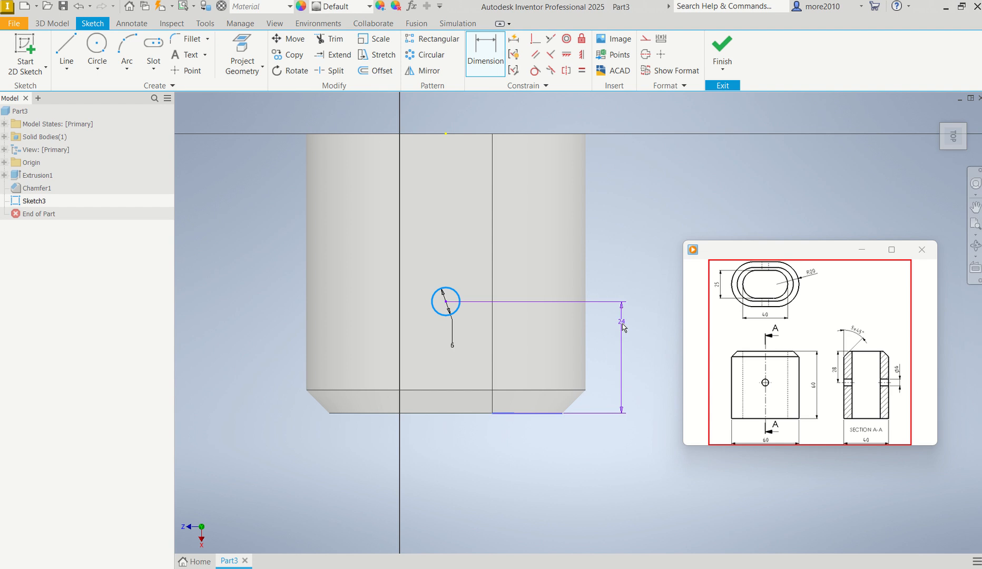
{"action": "left_click", "coordinate": [617, 339]}
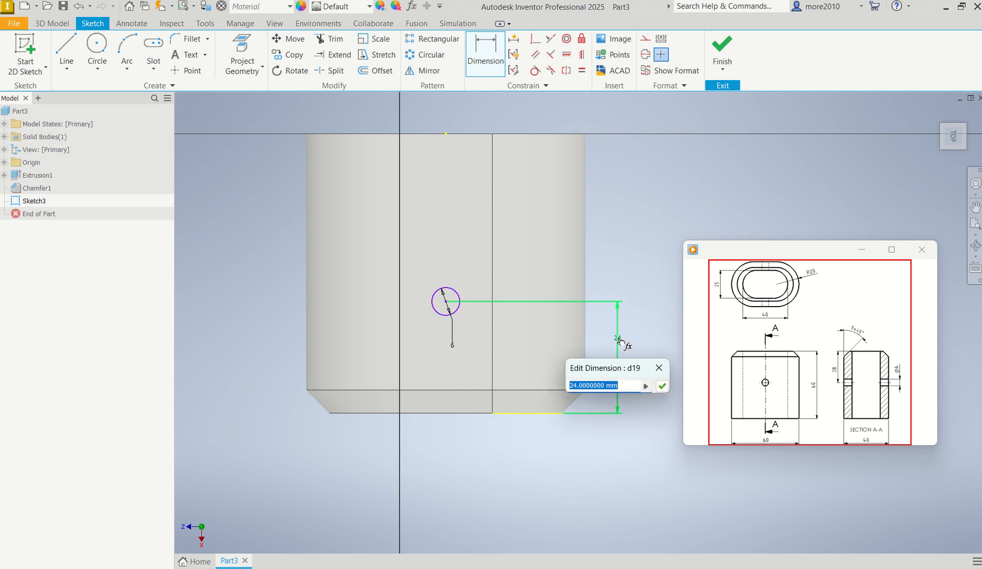
{"action": "type", "text": "26"}
{"action": "key", "text": "Return"}
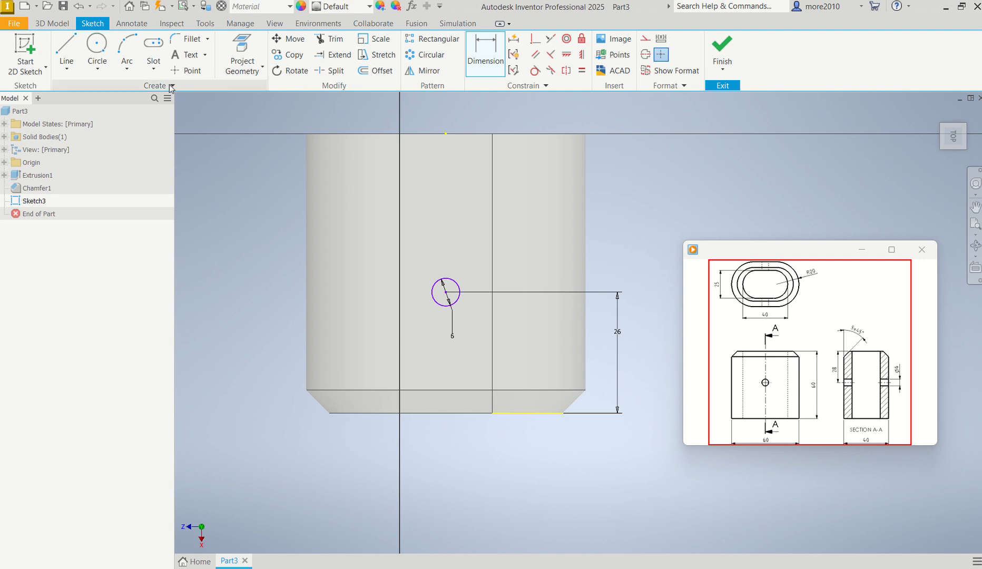
Step: Extrude the circle as a cut about 75.75 mm downward through both flat walls of the body
{"action": "left_click", "coordinate": [51, 24]}
{"action": "key", "text": "F6"}
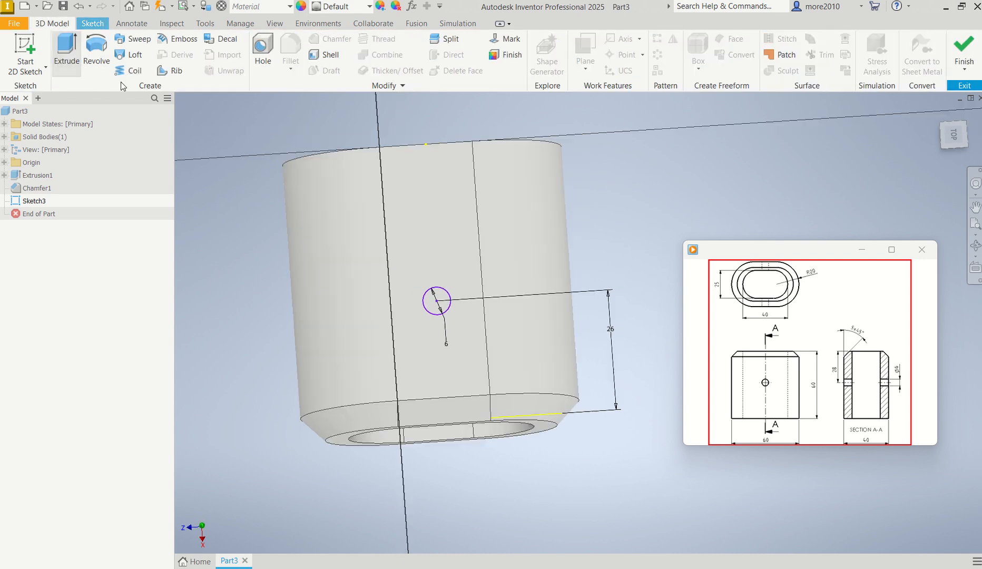
{"action": "key", "text": "e"}
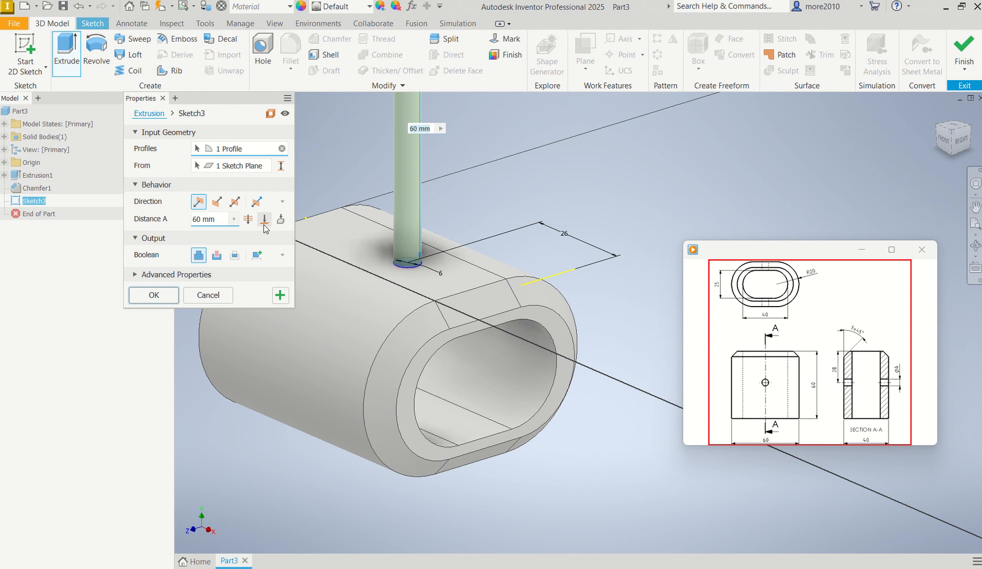
{"action": "scroll", "coordinate": [433, 202], "scroll_direction": "down", "scroll_amount": 5}
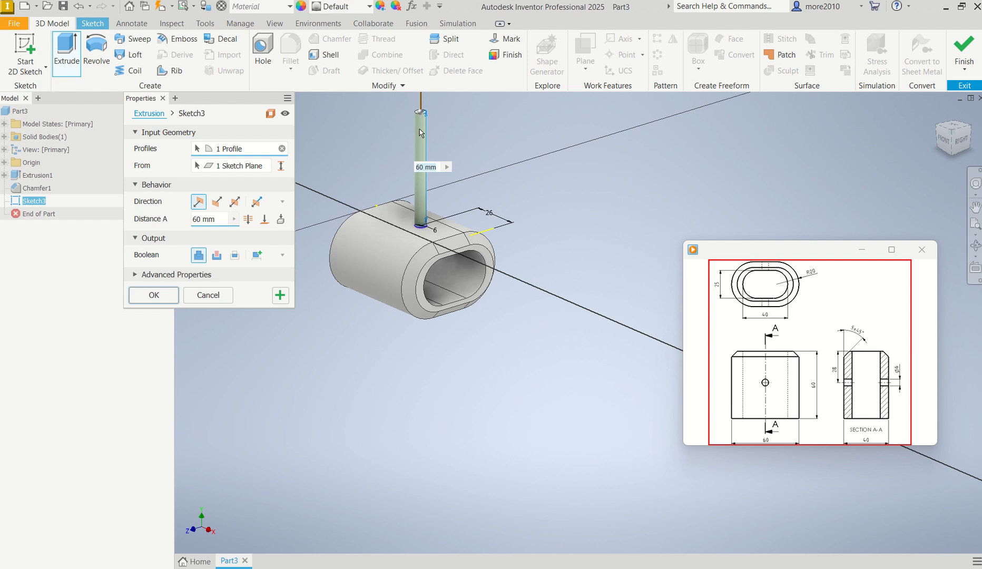
{"action": "middle_click_drag", "start_coordinate": [419, 130], "coordinate": [411, 176]}
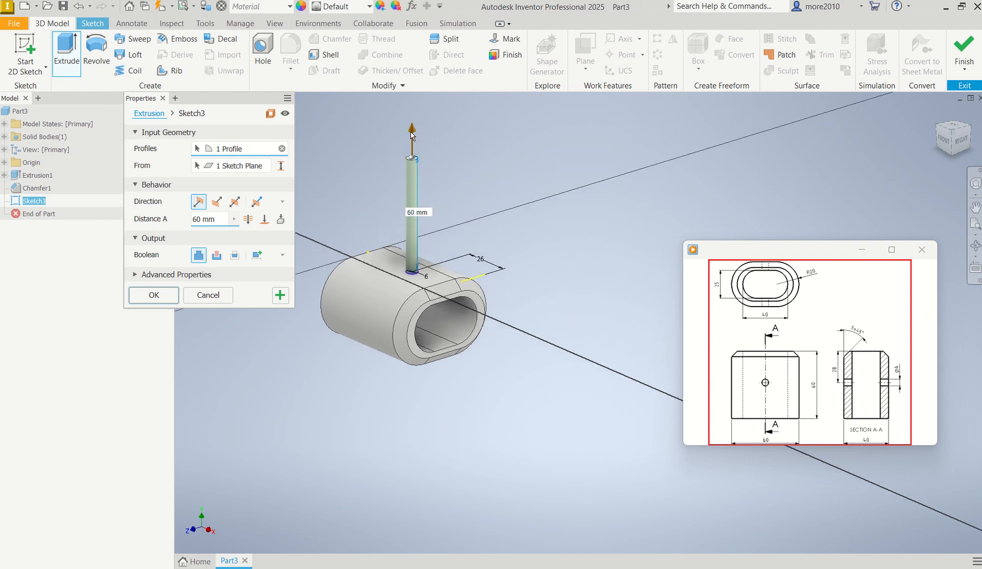
{"action": "left_click_drag", "start_coordinate": [412, 130], "coordinate": [426, 383]}
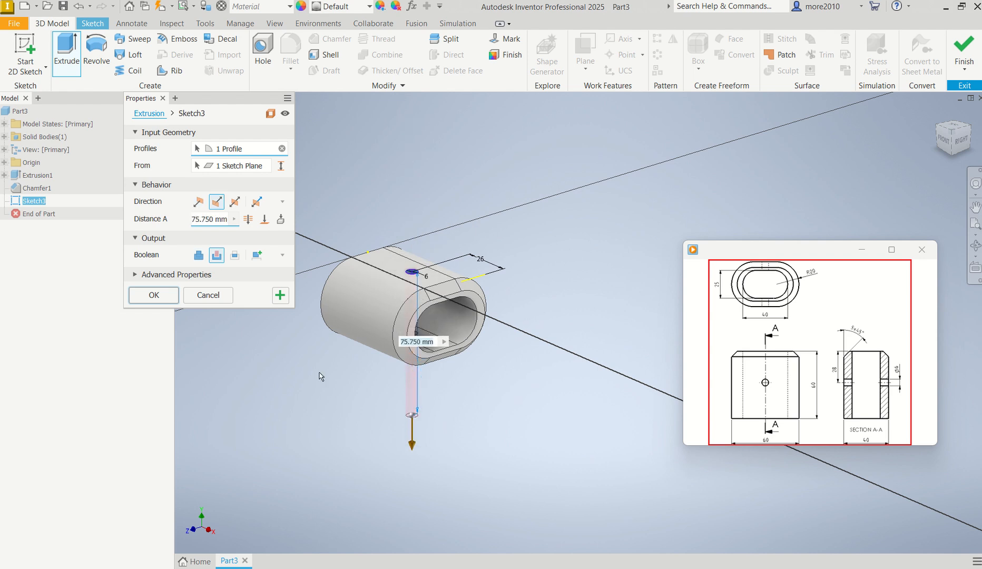
{"action": "left_click", "coordinate": [153, 296]}
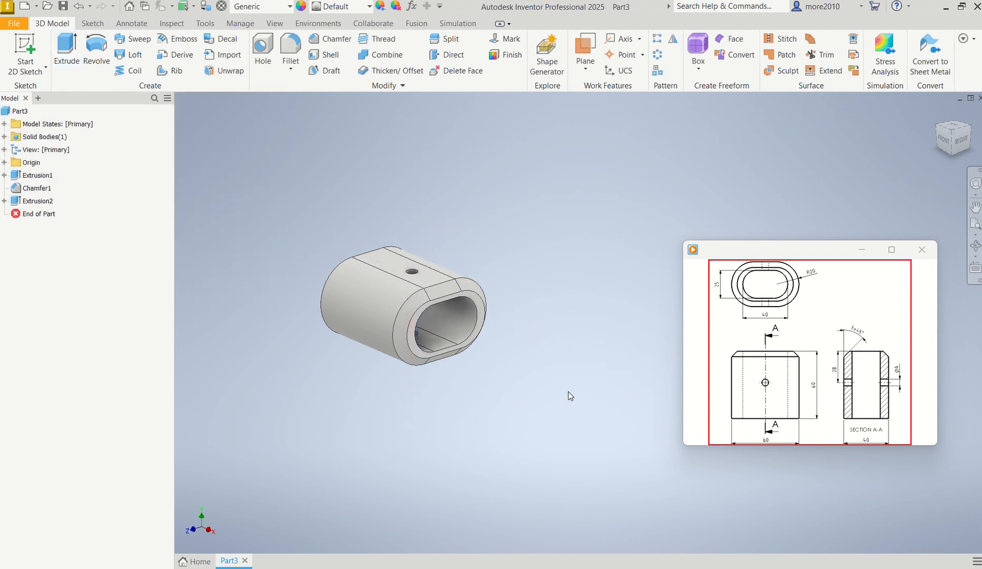
{"action": "middle_click_drag", "start_coordinate": [572, 390], "coordinate": [649, 315], "text": "shift"}
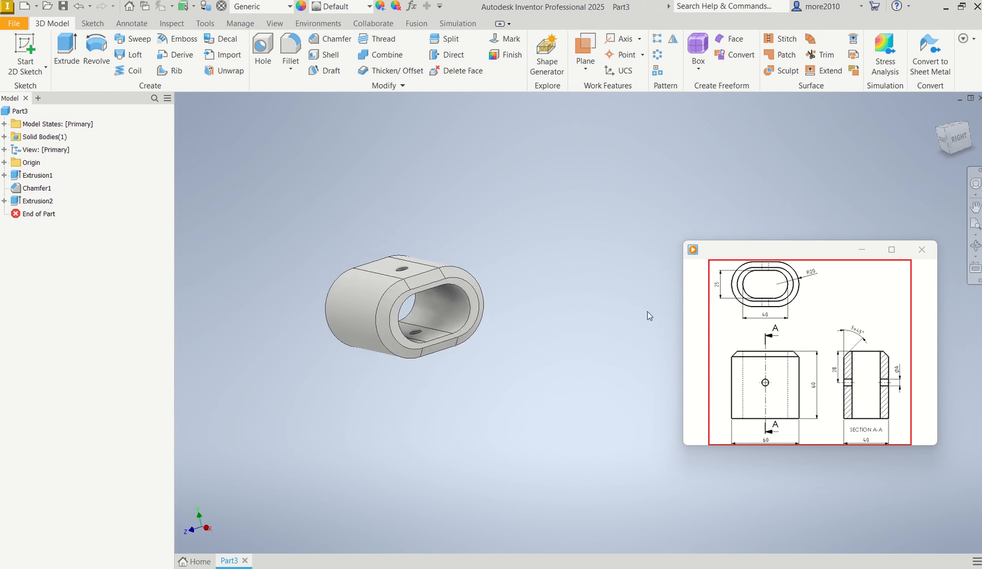
{"action": "left_click", "coordinate": [936, 112]}
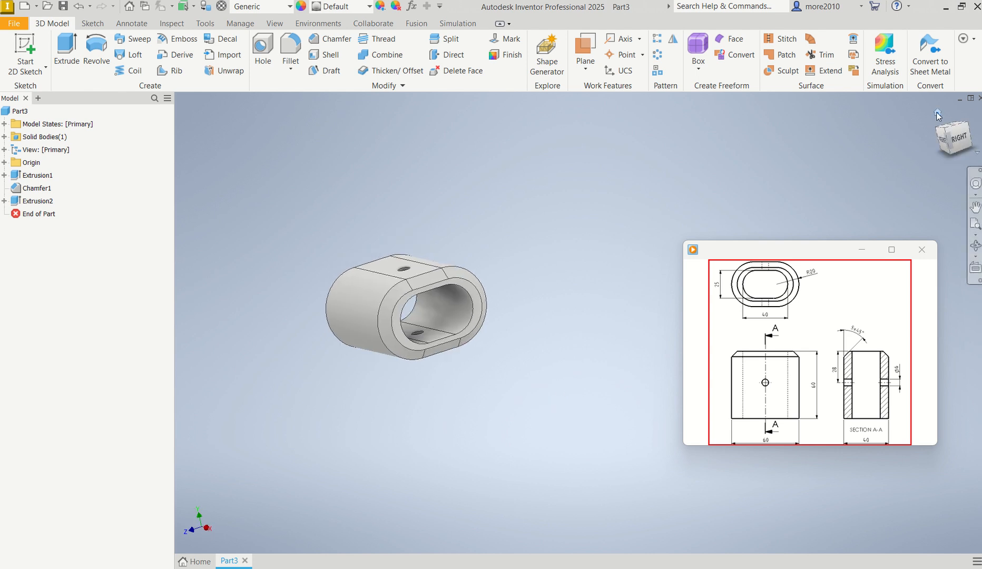
{"action": "scroll", "coordinate": [534, 291], "scroll_direction": "down", "scroll_amount": 3}
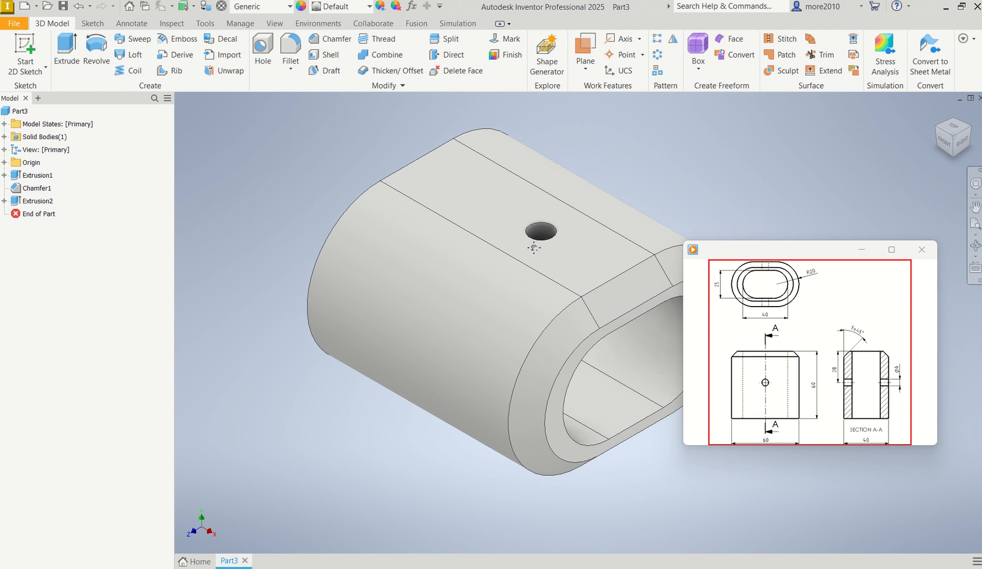